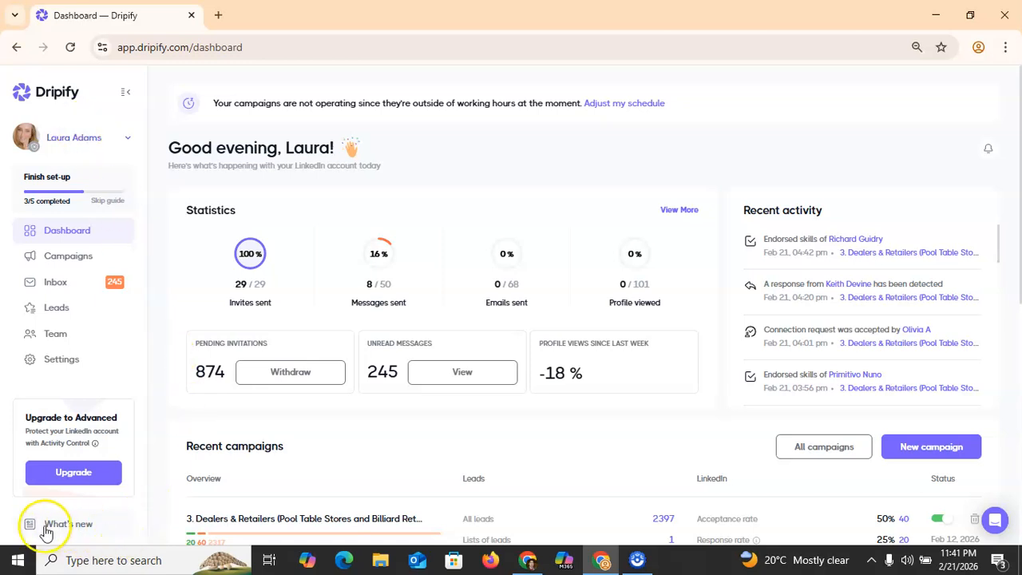
Step: Dismiss the product announcements, start a new campaign and bring up the Add leads source options
click(70, 528)
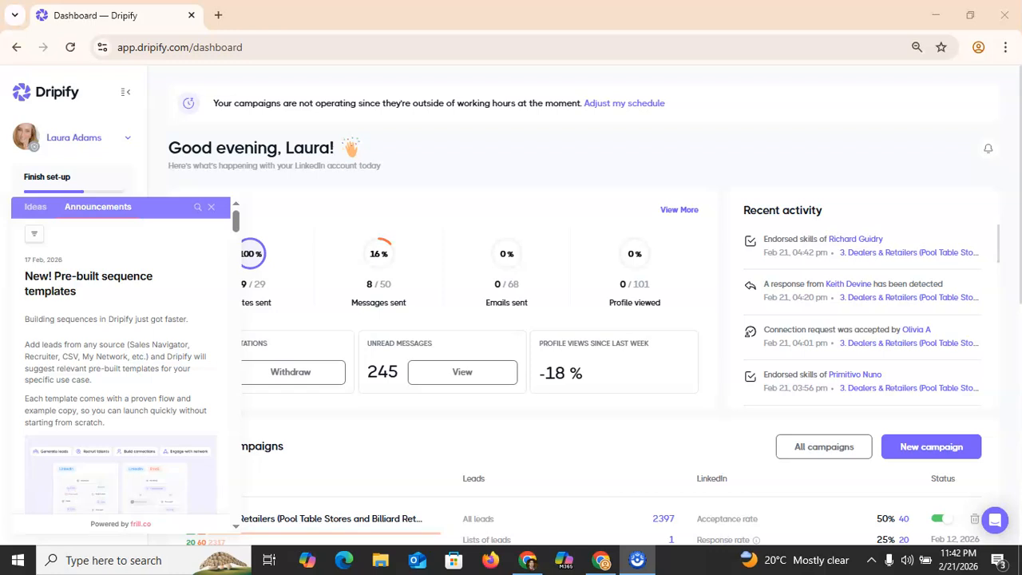
click(211, 207)
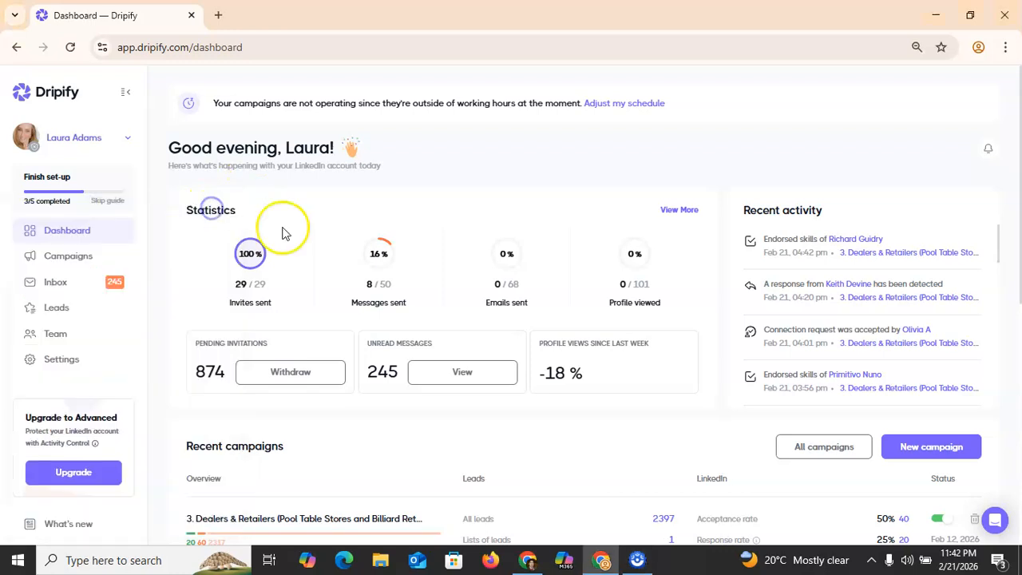
click(89, 259)
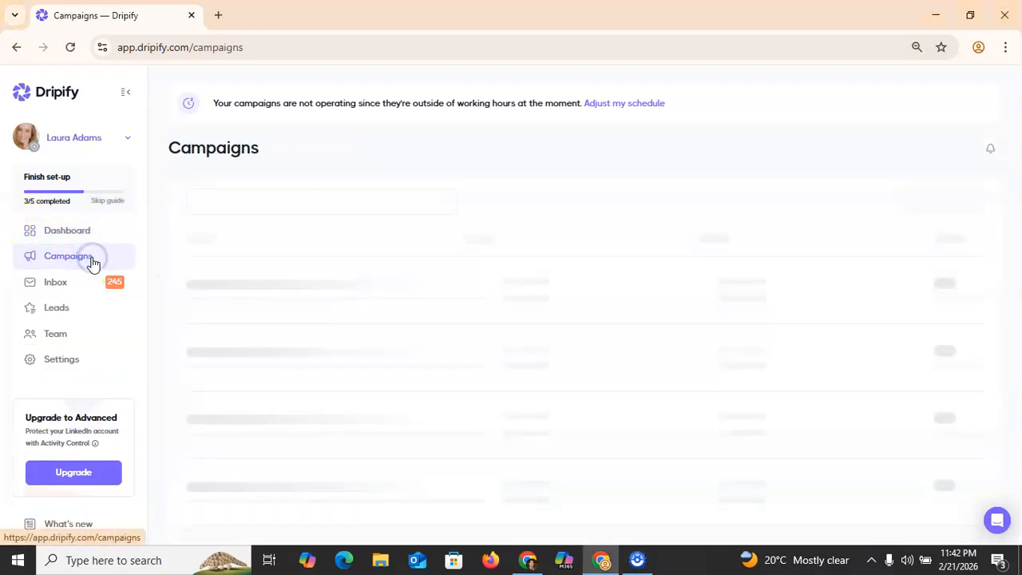
click(923, 202)
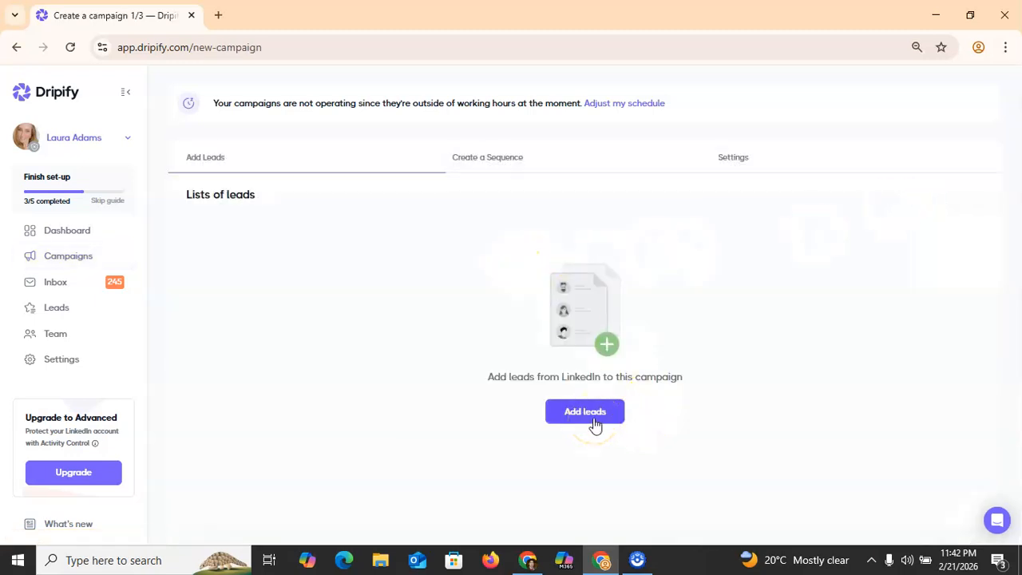
click(594, 421)
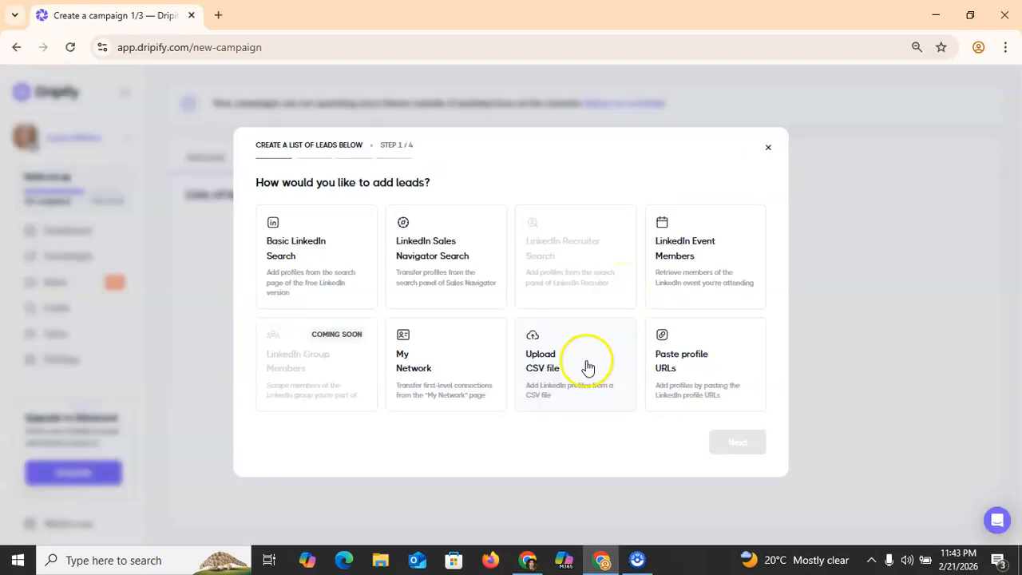
Step: Choose CSV file as the lead source and load the recent new connections CSV from Downloads
click(587, 366)
click(739, 440)
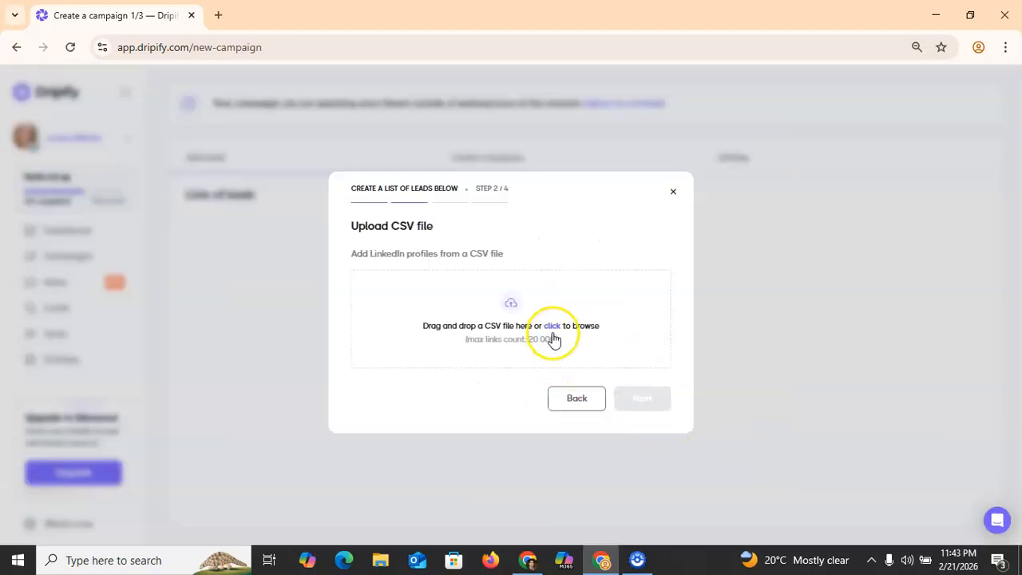
click(553, 327)
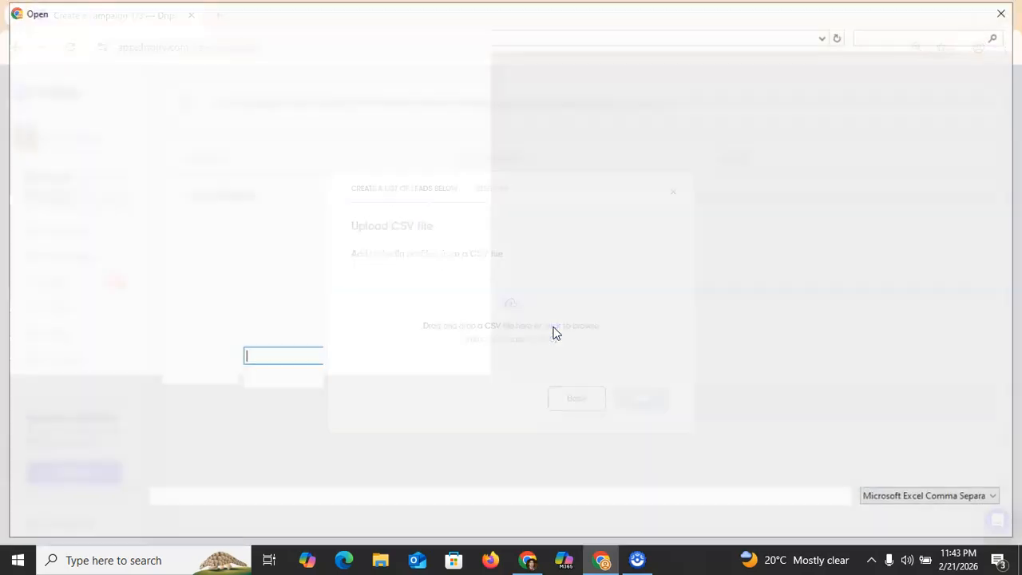
scroll(447, 280, up, 5)
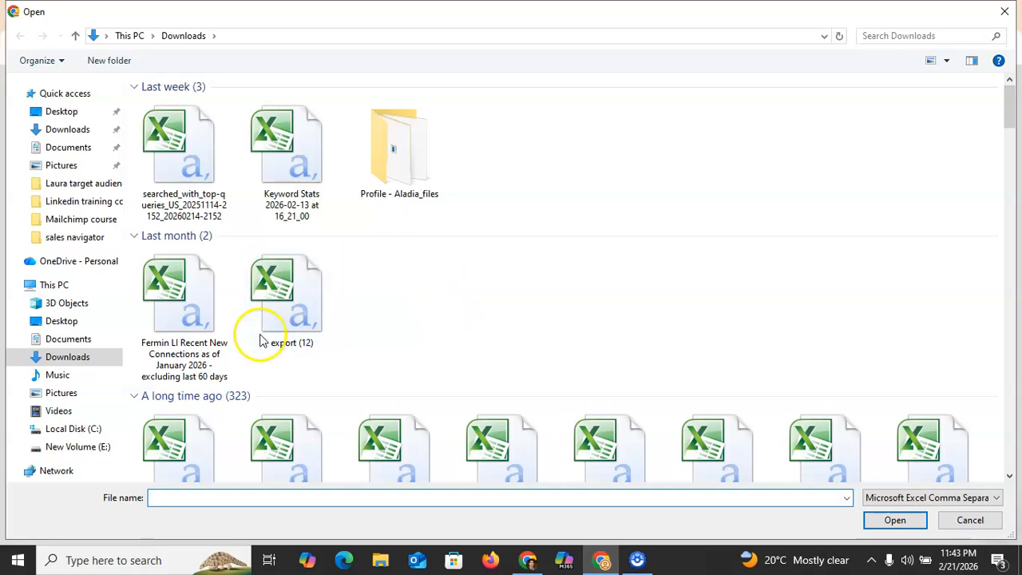
click(164, 321)
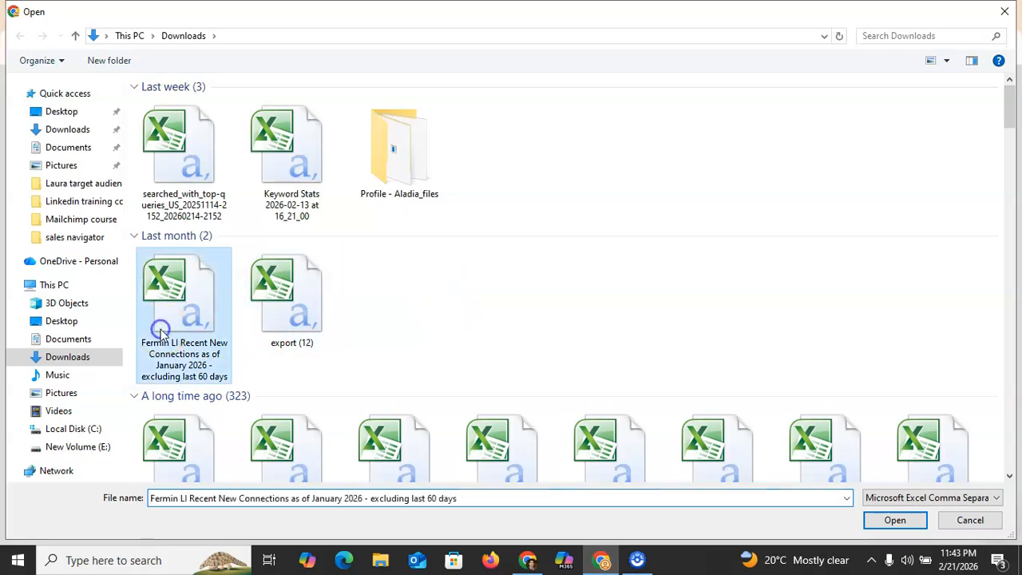
click(871, 520)
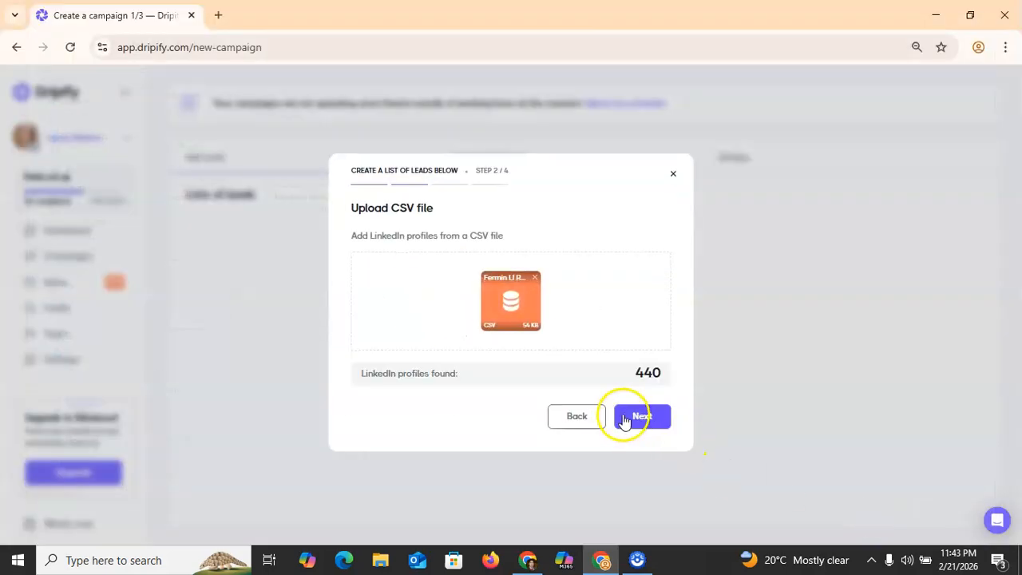
Step: Accept the upload and filtering rules, then create a lead list named 'testing 2' with 440 leads
click(643, 417)
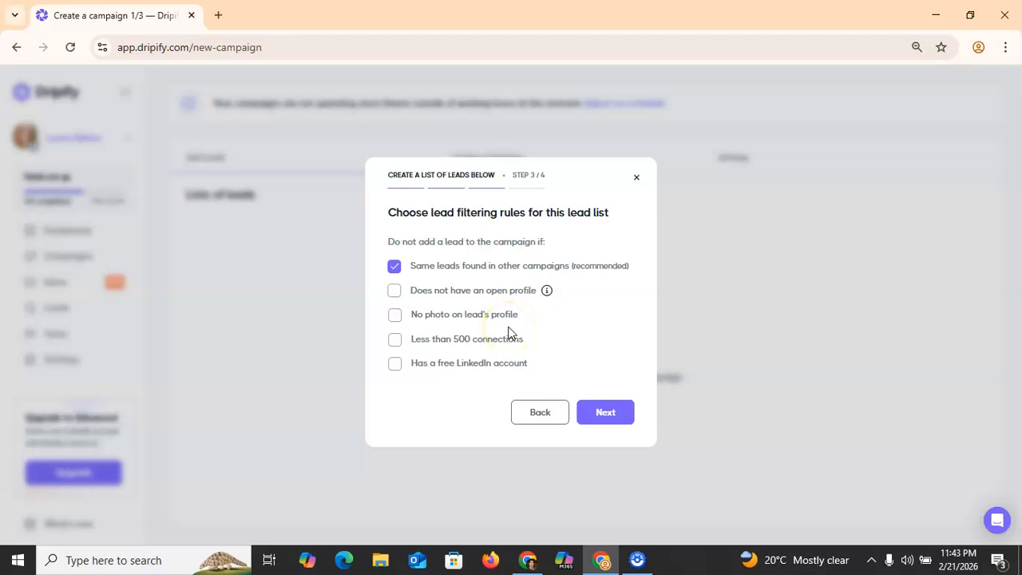
click(607, 413)
click(389, 322)
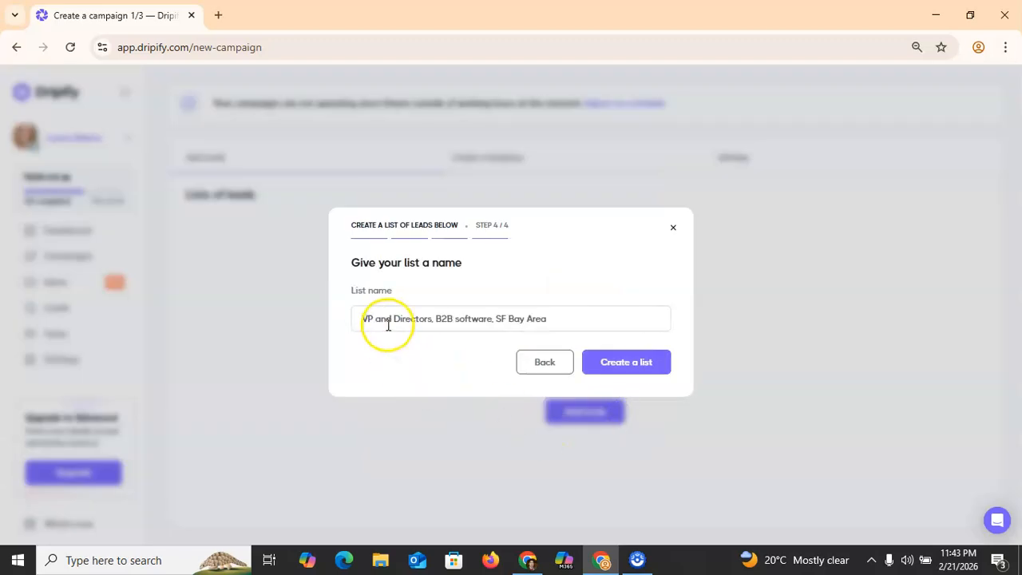
text(testing 2)
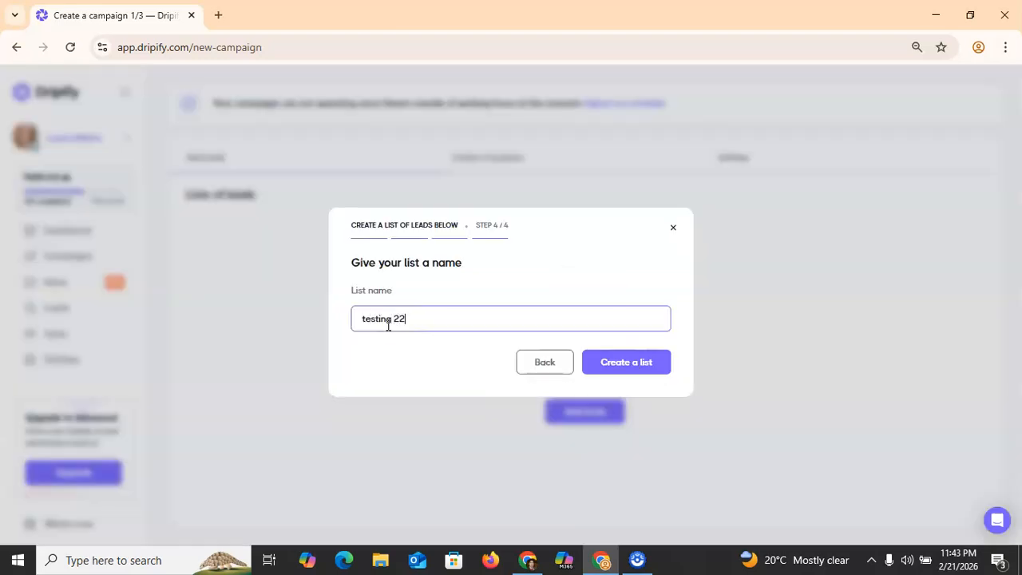
click(624, 360)
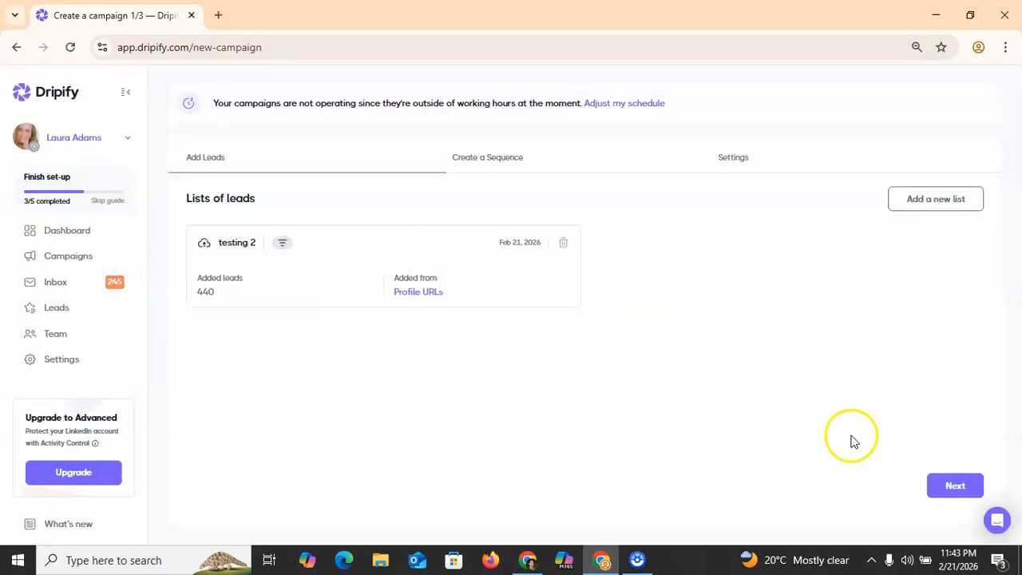
Step: Advance to the Create a Sequence step and filter the templates to Generate leads
click(956, 485)
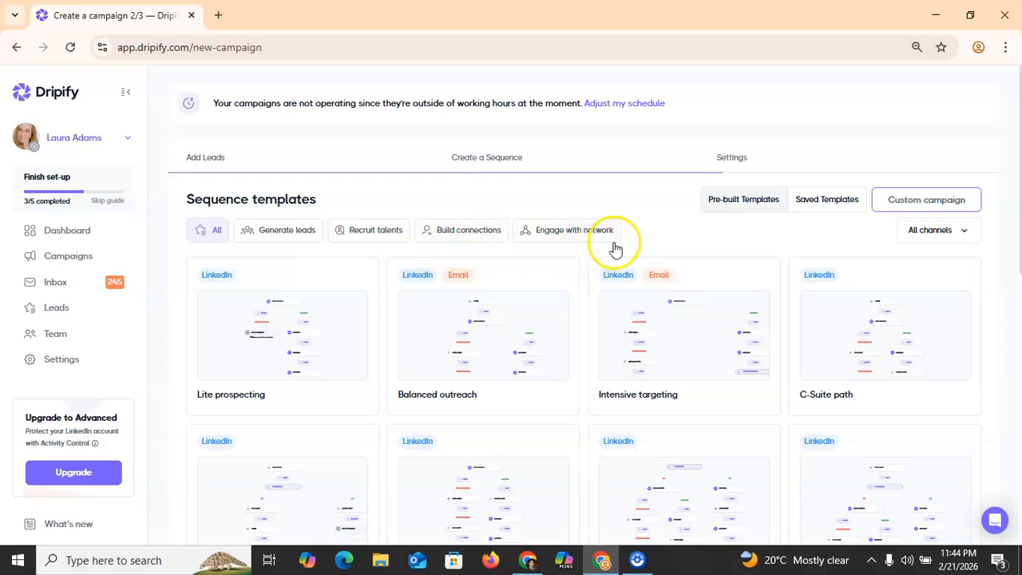
click(306, 243)
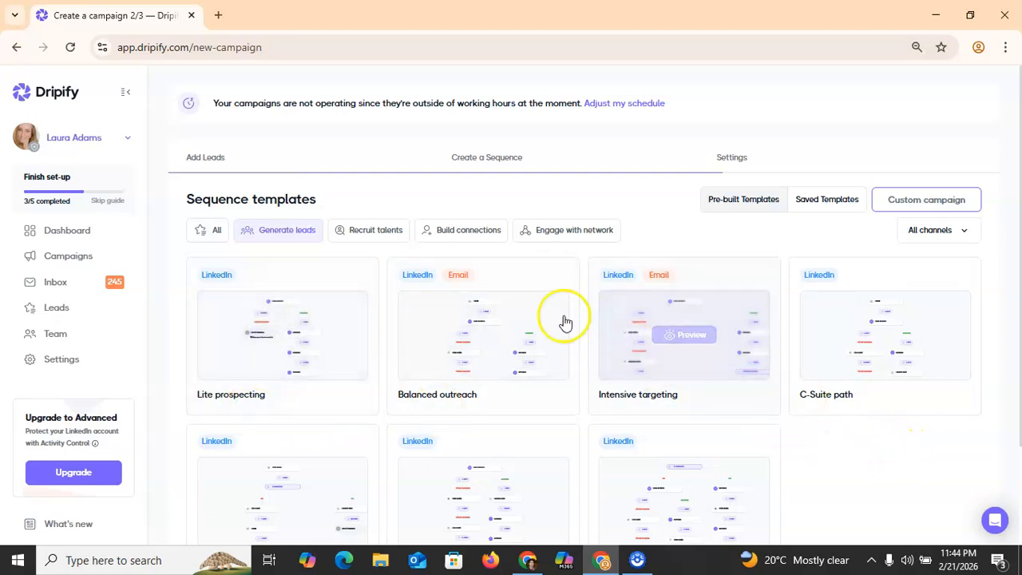
mouse_move(516, 295)
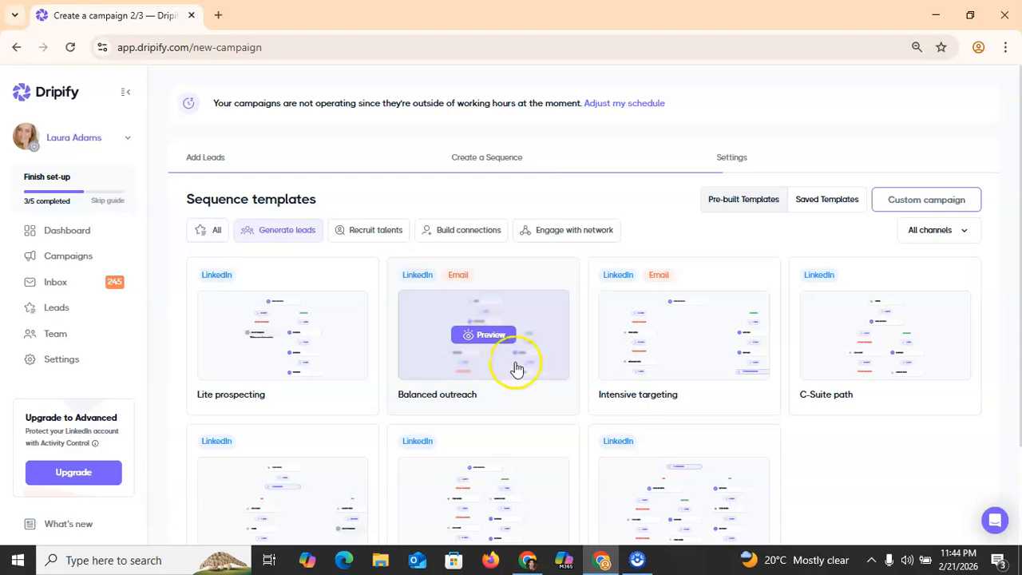
click(498, 345)
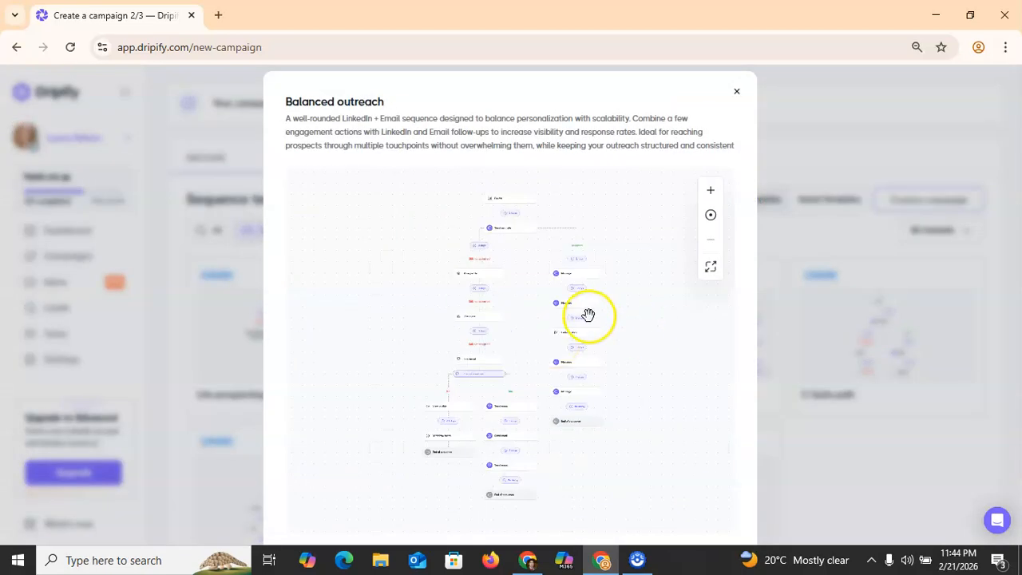
scroll(588, 313, up, 5)
scroll(589, 314, down, 5)
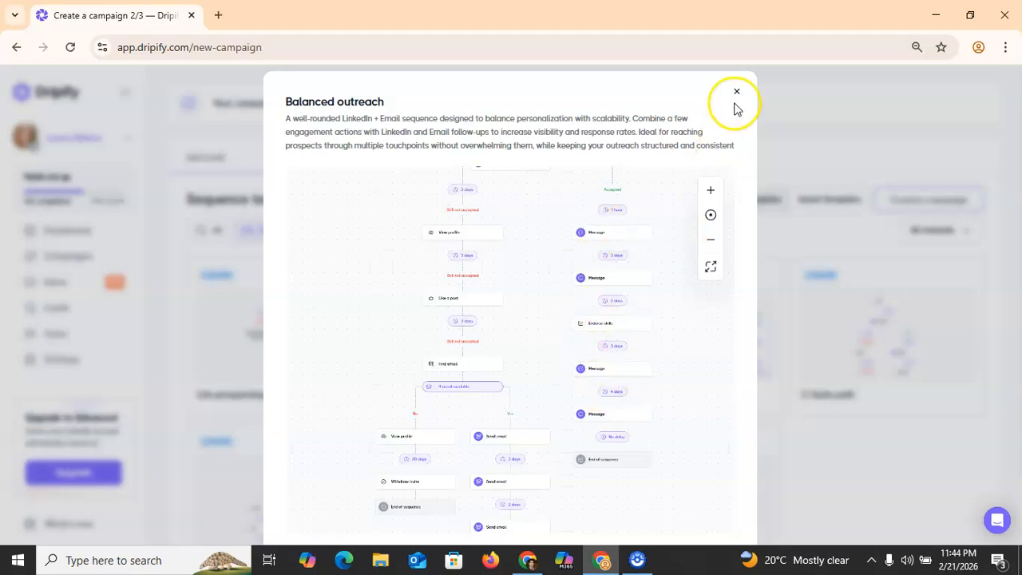
click(615, 279)
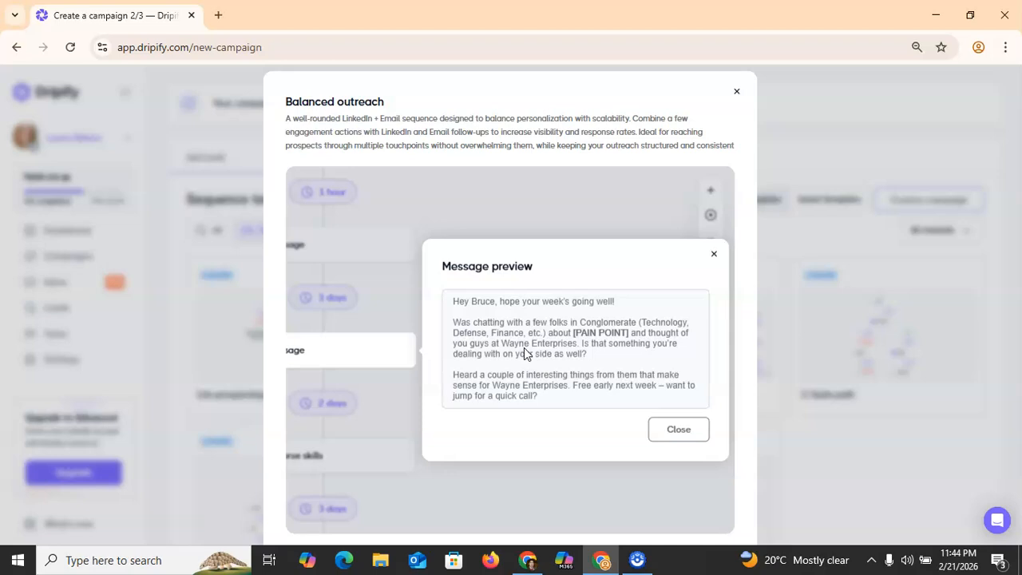
click(712, 251)
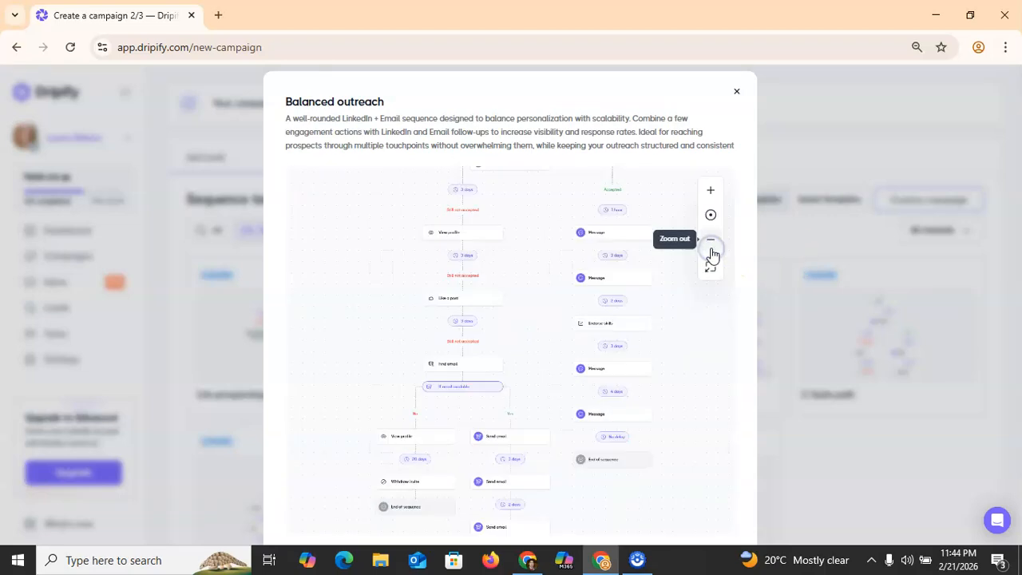
click(736, 97)
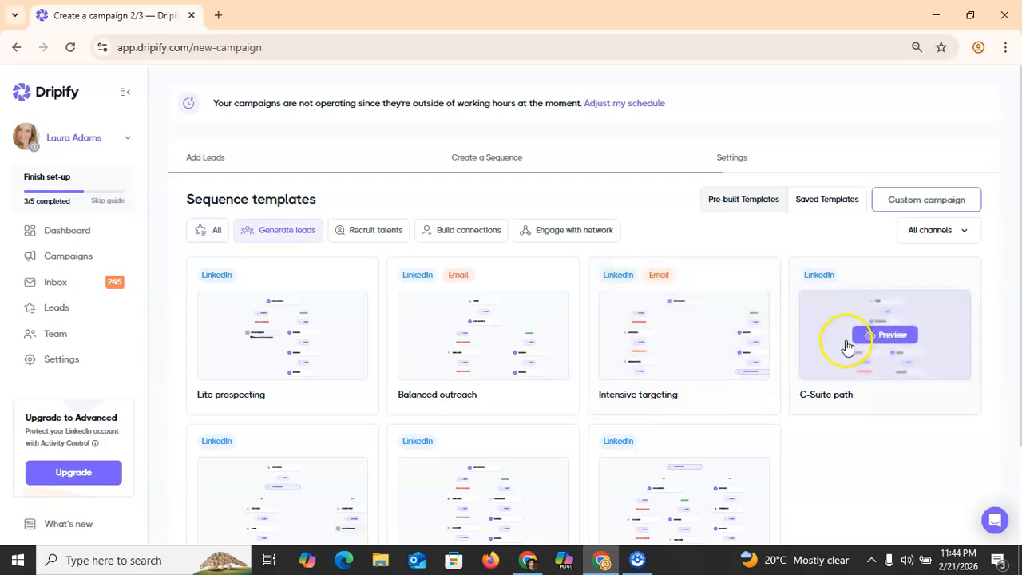
click(300, 337)
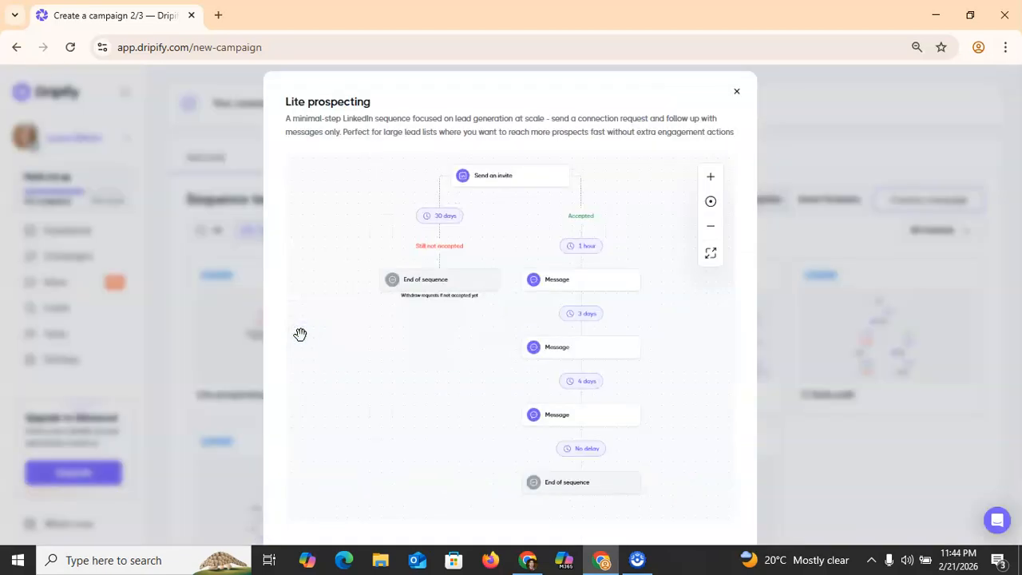
click(606, 283)
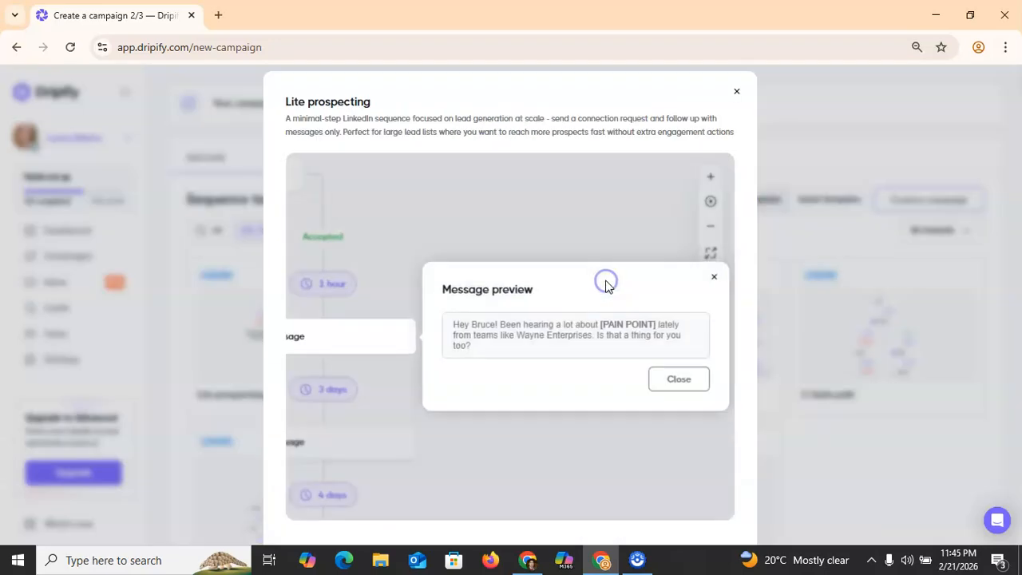
click(715, 277)
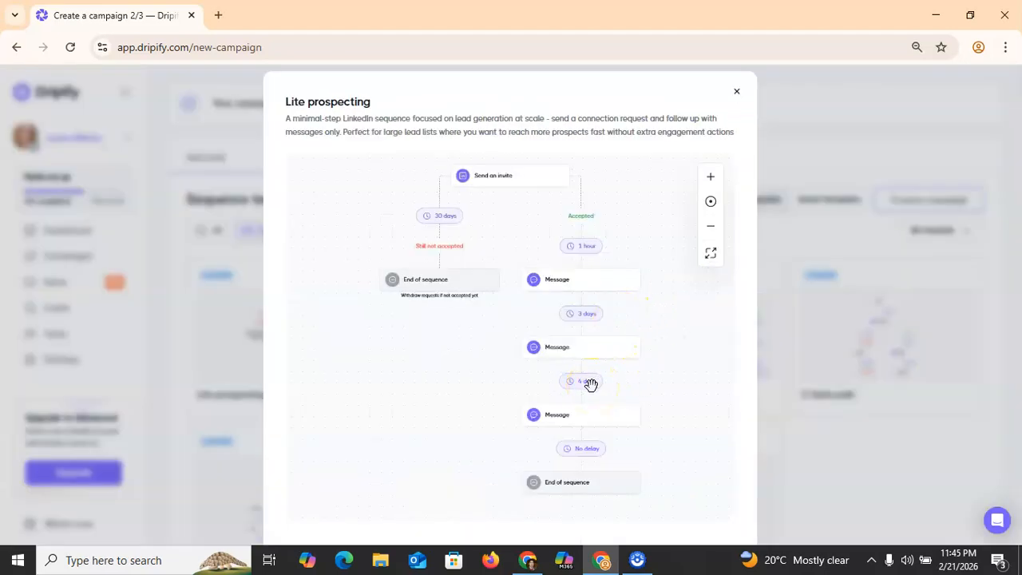
click(737, 93)
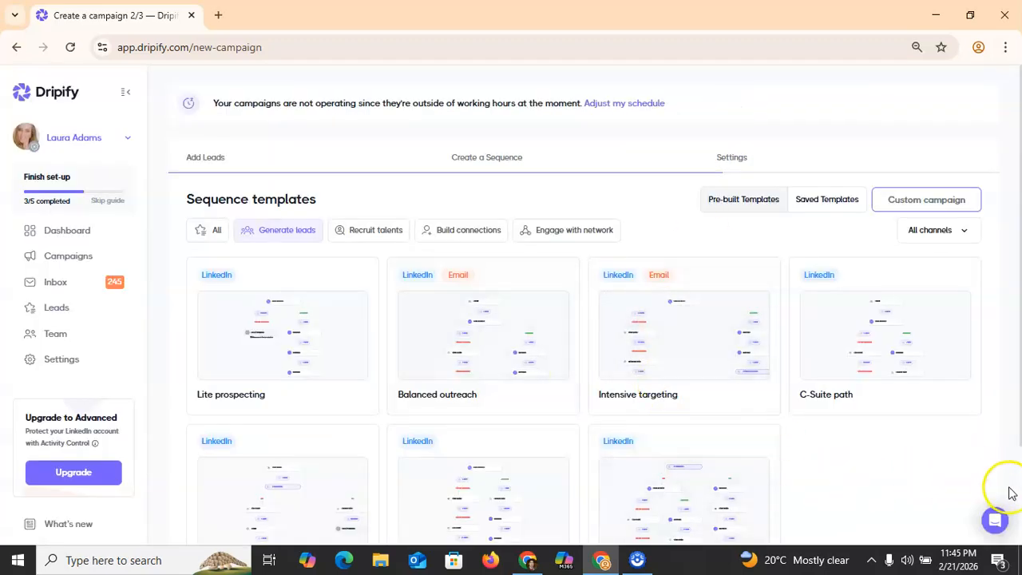
Step: Browse the Recruit talents and Build connections templates, ending on the Engage with network category
scroll(1010, 491, down, 2)
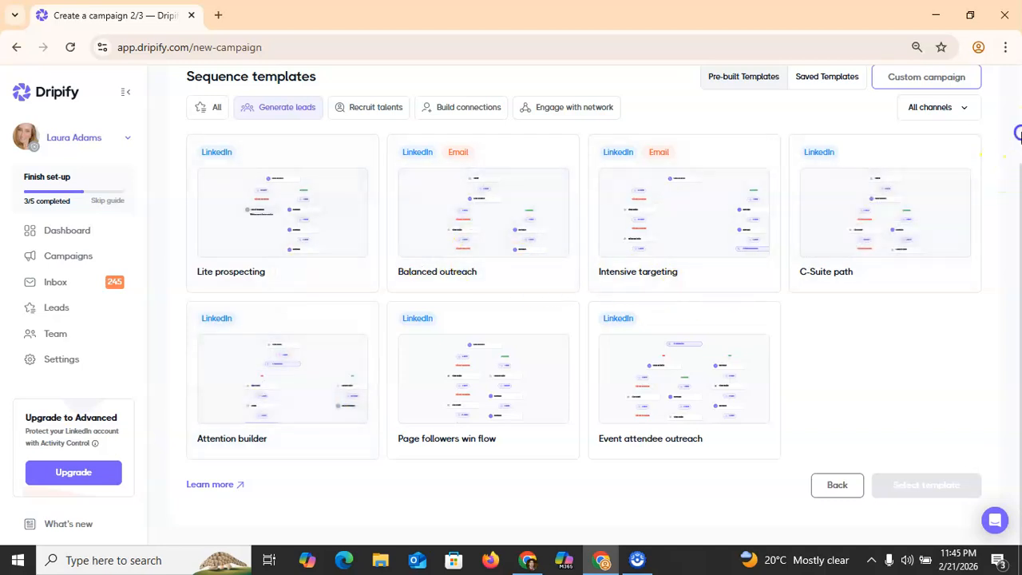
scroll(1014, 134, up, 2)
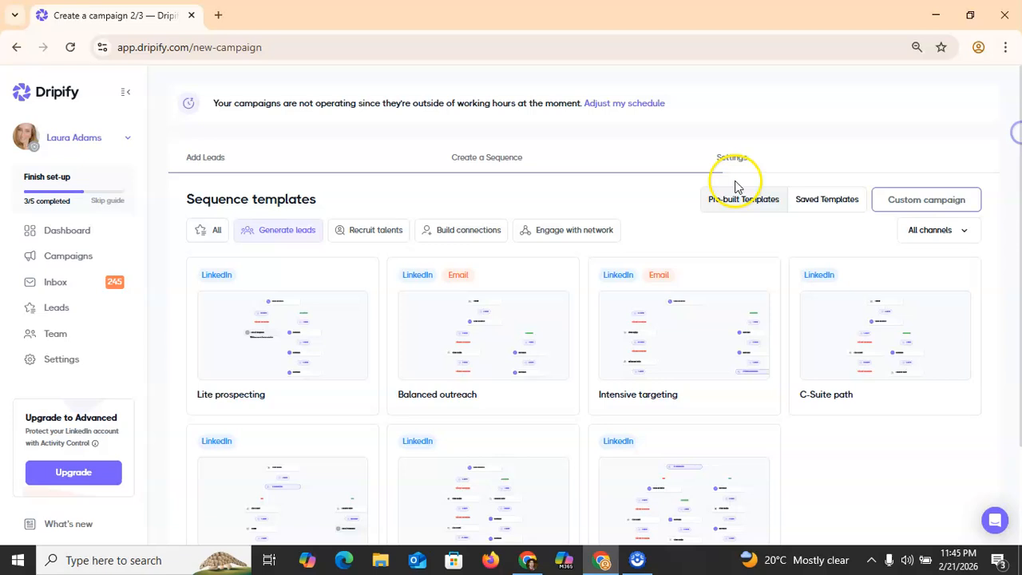
click(369, 231)
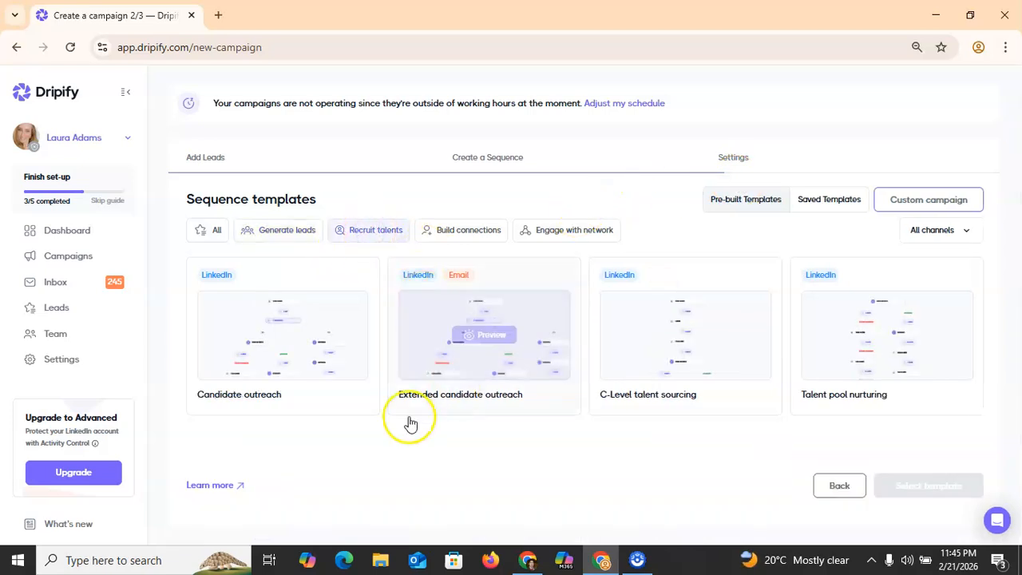
mouse_move(448, 308)
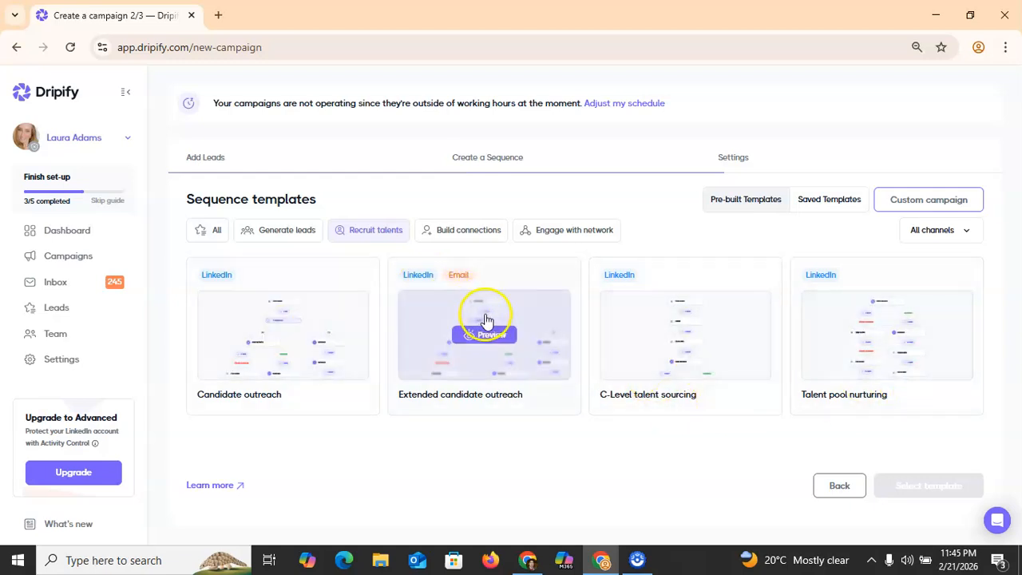
click(479, 231)
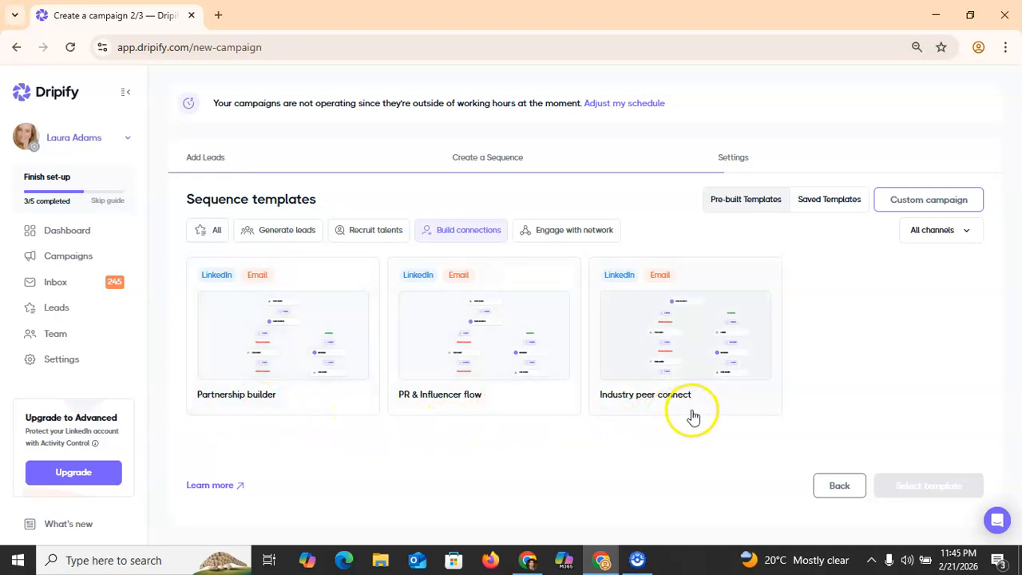
click(582, 238)
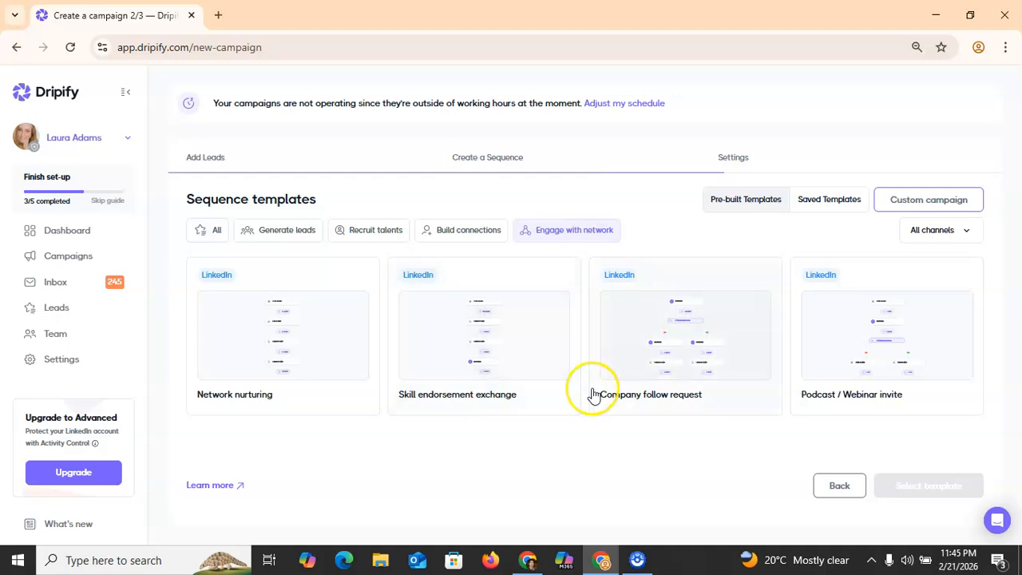
mouse_move(708, 365)
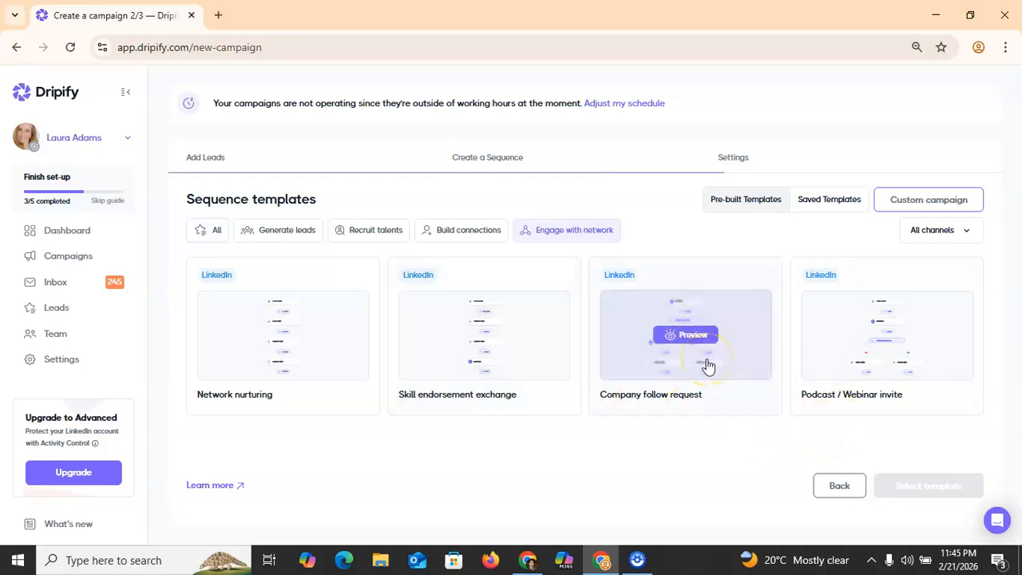
click(686, 334)
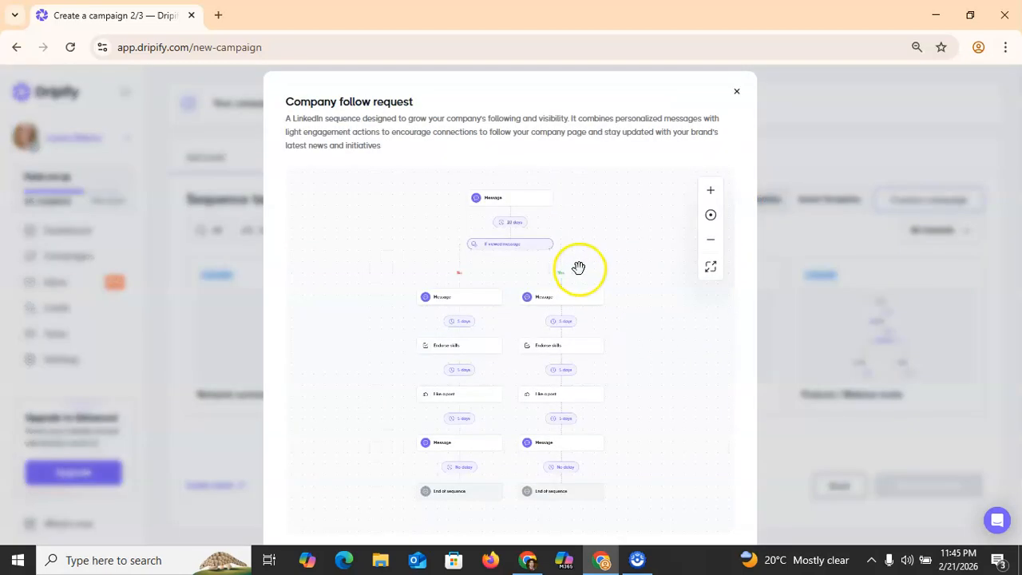
scroll(577, 267, up, 4)
scroll(577, 267, down, 3)
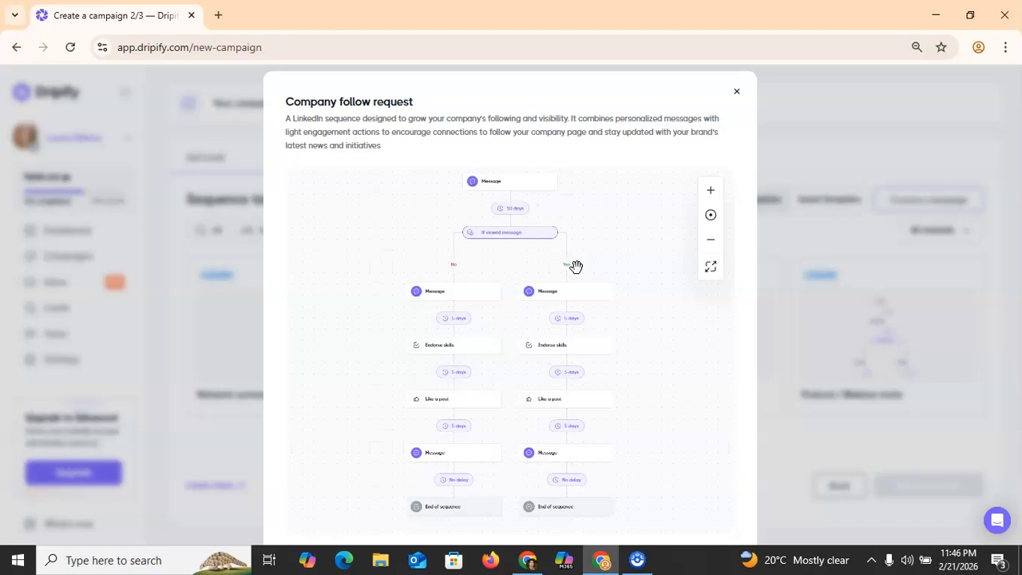
click(738, 92)
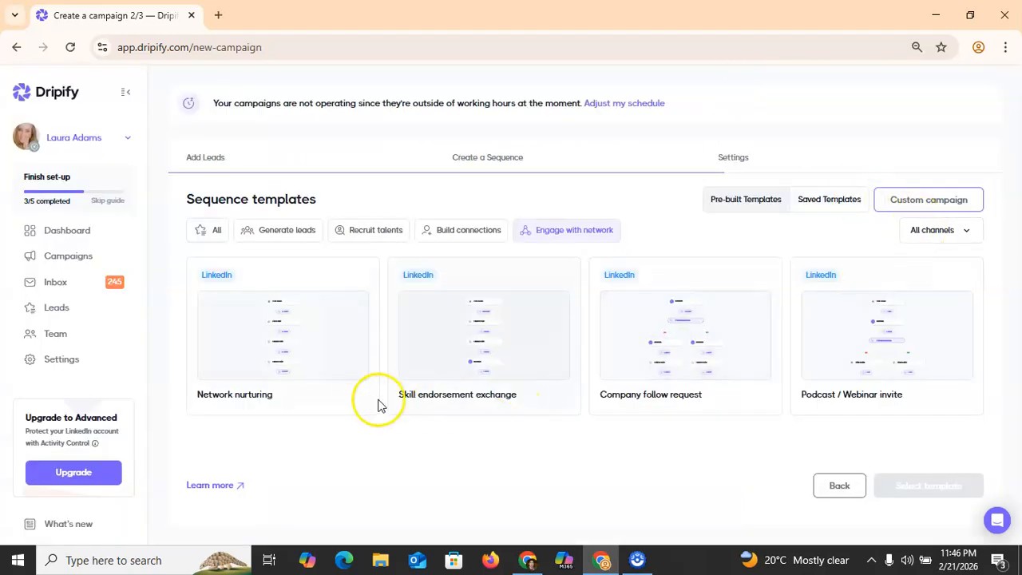
Step: Switch the template filter from Generate leads back to All
click(264, 234)
click(212, 231)
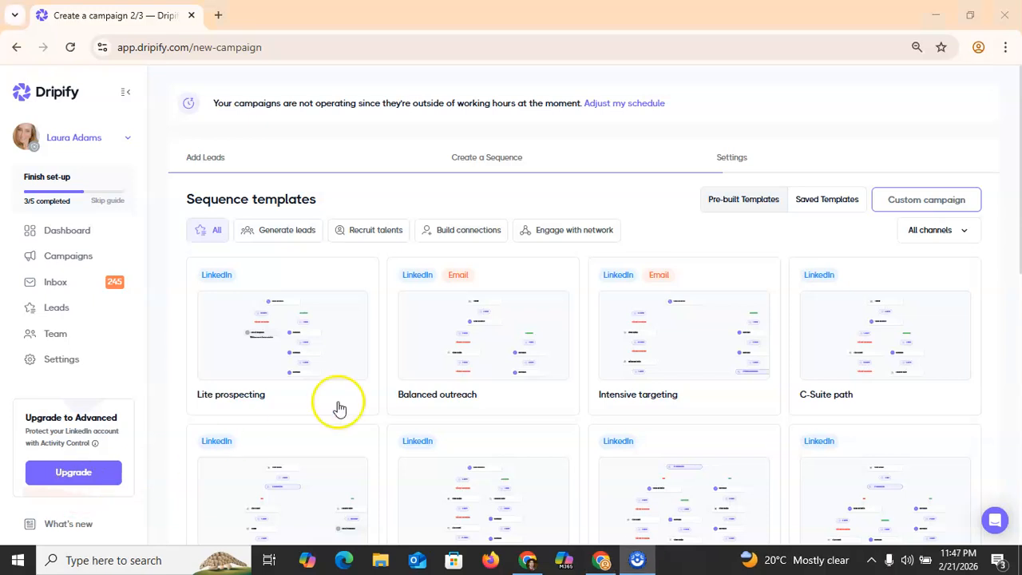
mouse_move(273, 359)
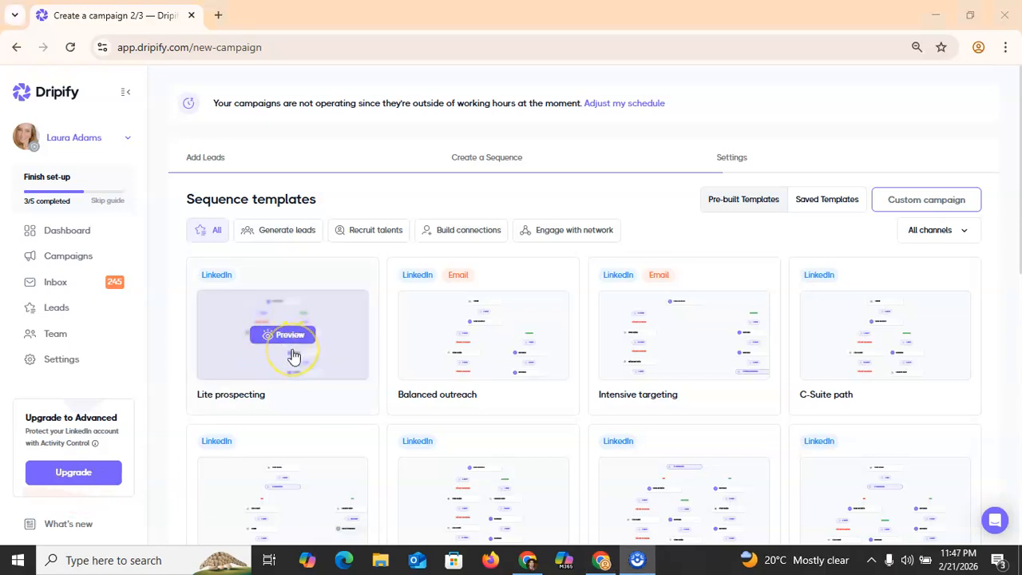
Step: Preview the Lite prospecting sequence flow and read its connection invite message
click(294, 355)
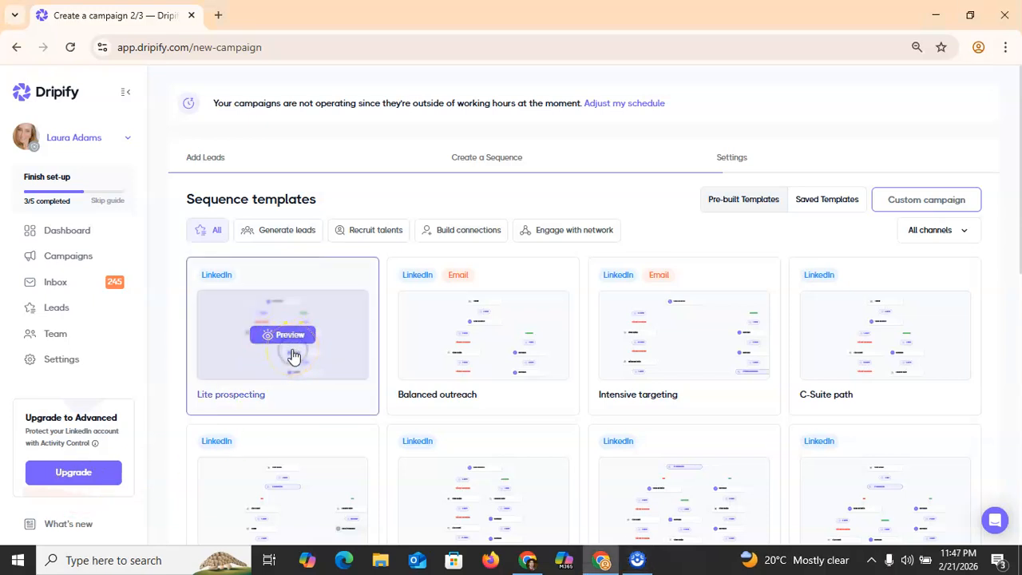
click(304, 334)
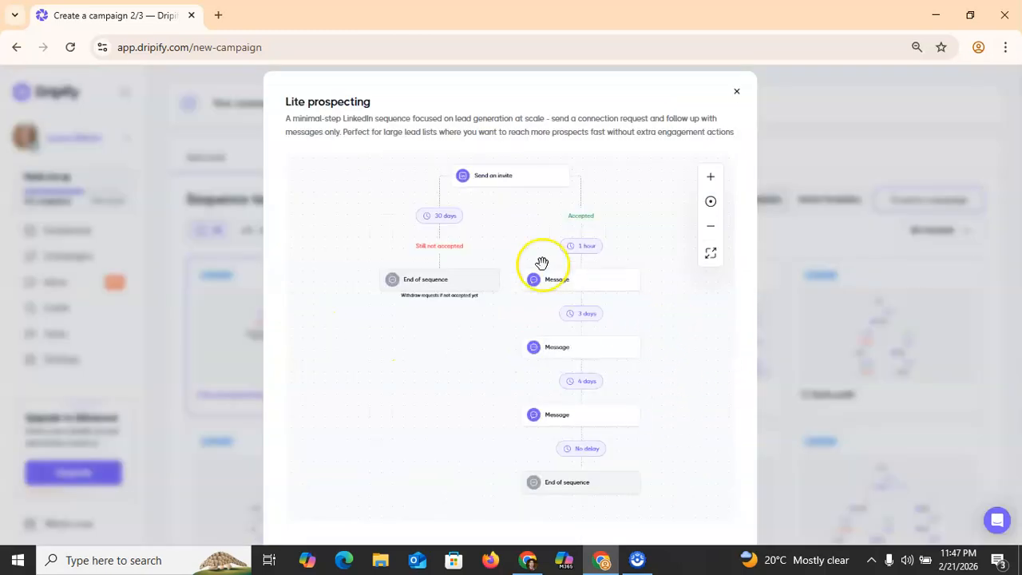
click(499, 184)
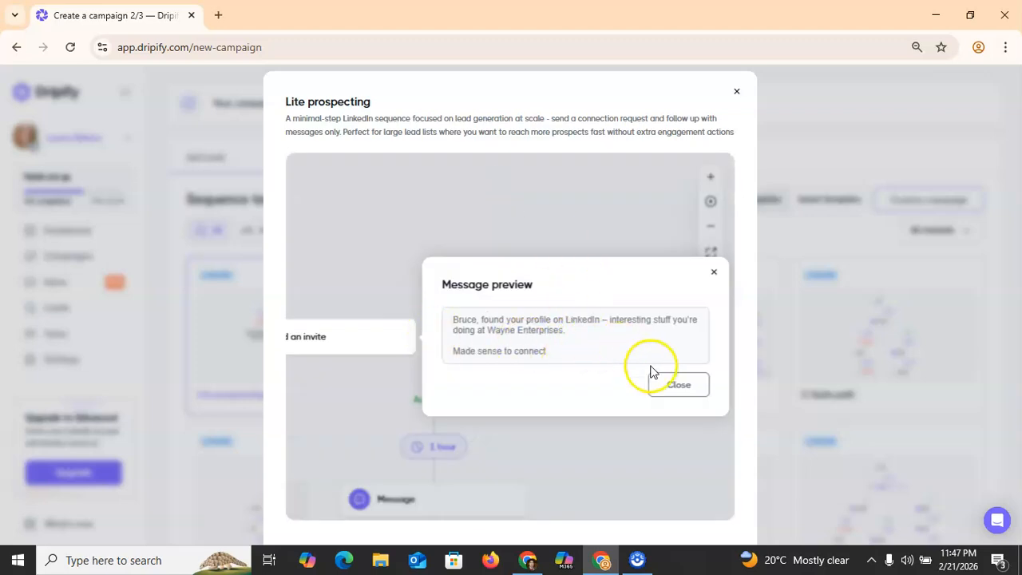
click(677, 386)
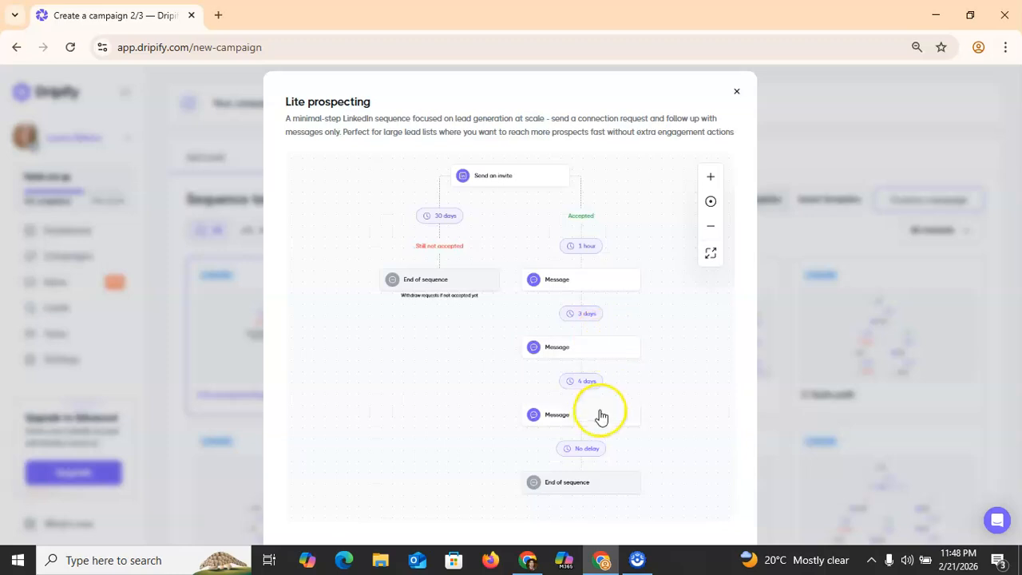
click(738, 90)
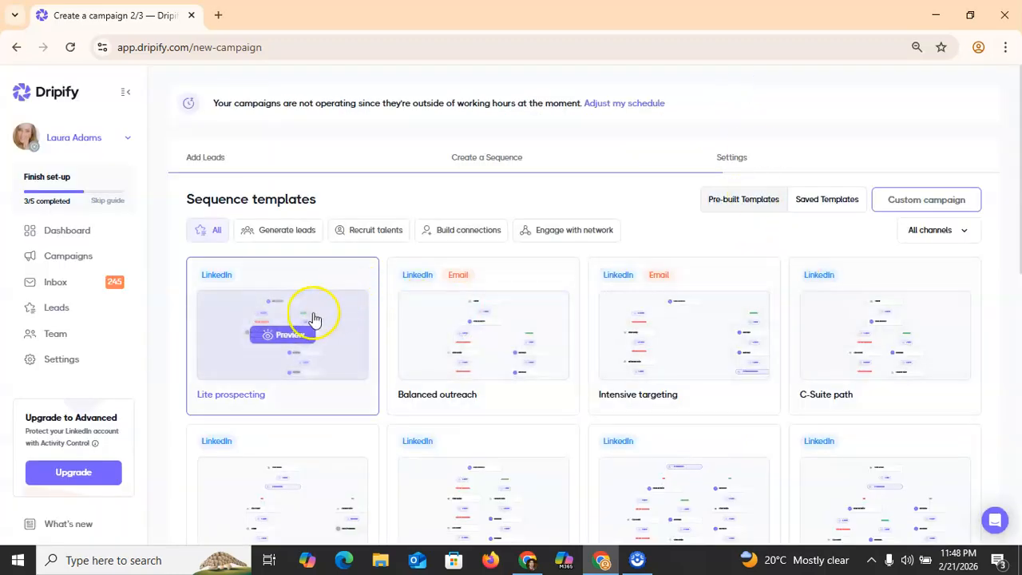
Step: Apply the Lite prospecting template to the campaign and dismiss the bracketed-text reminder
click(1017, 441)
click(1019, 492)
click(926, 484)
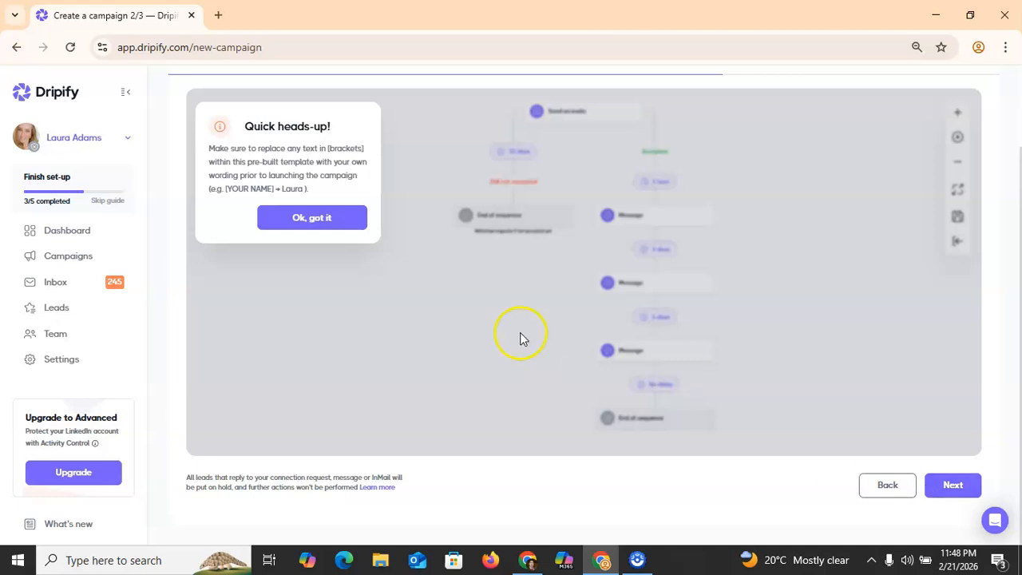
click(340, 219)
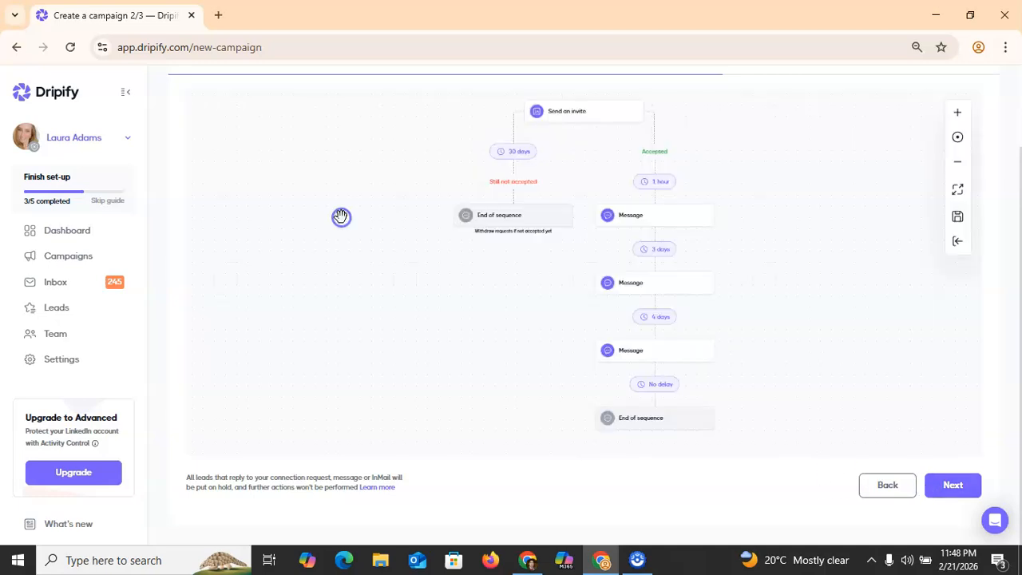
Step: Review the invite's personalized note and its extra personalization fields without changing anything
click(565, 126)
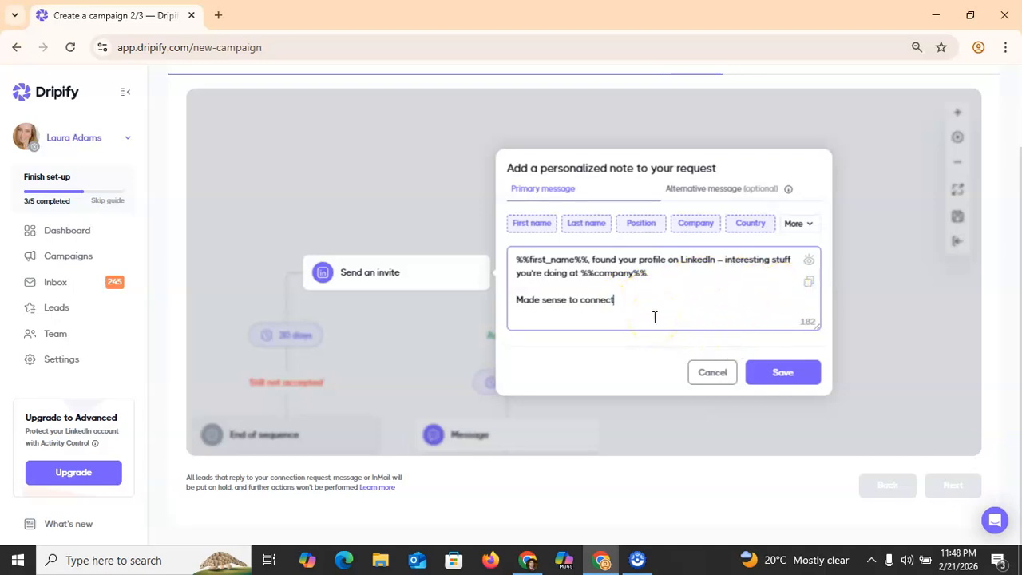
click(809, 226)
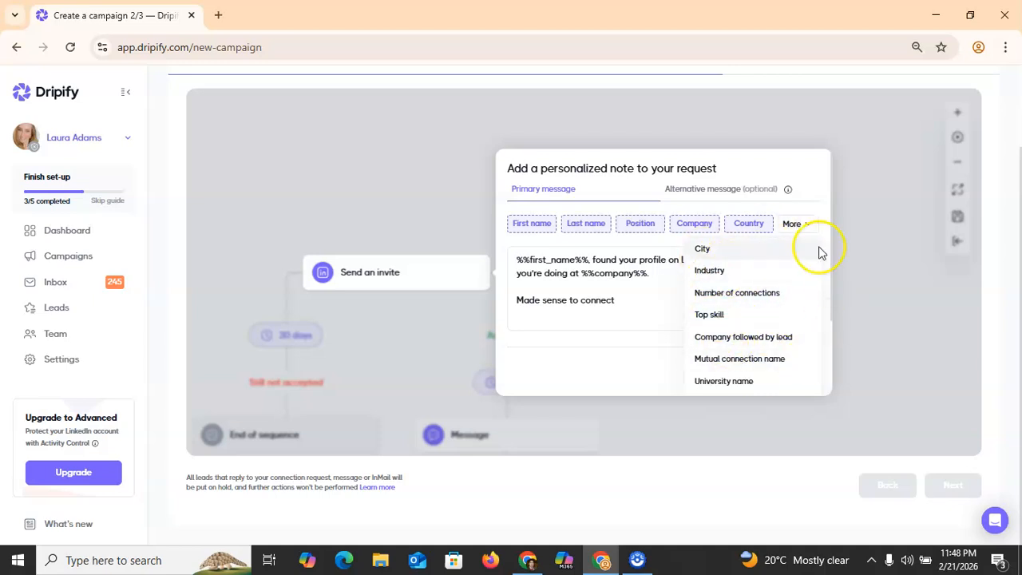
click(846, 177)
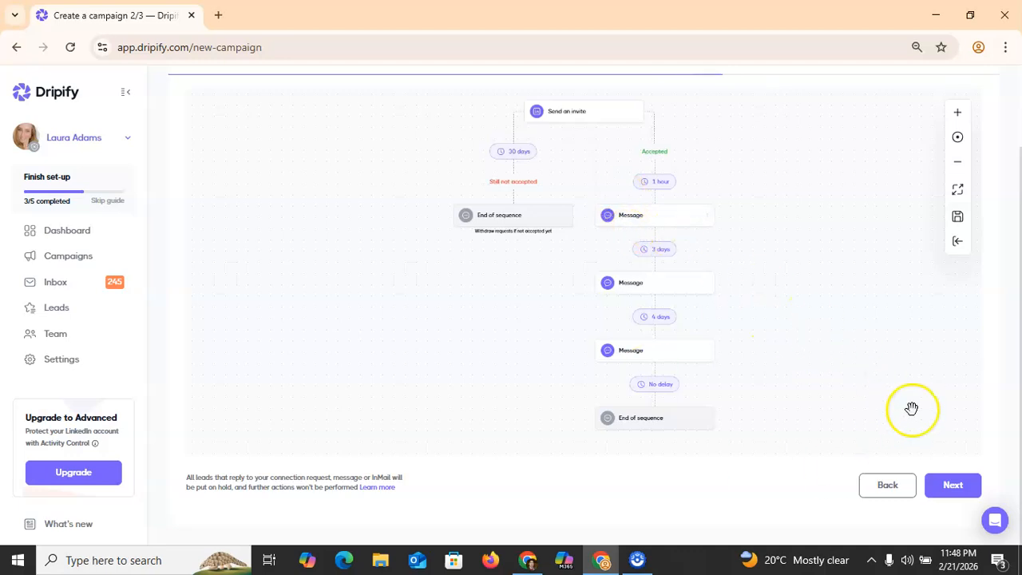
Step: Shorten the delay between the first messages from 3 days to 2 days
click(954, 485)
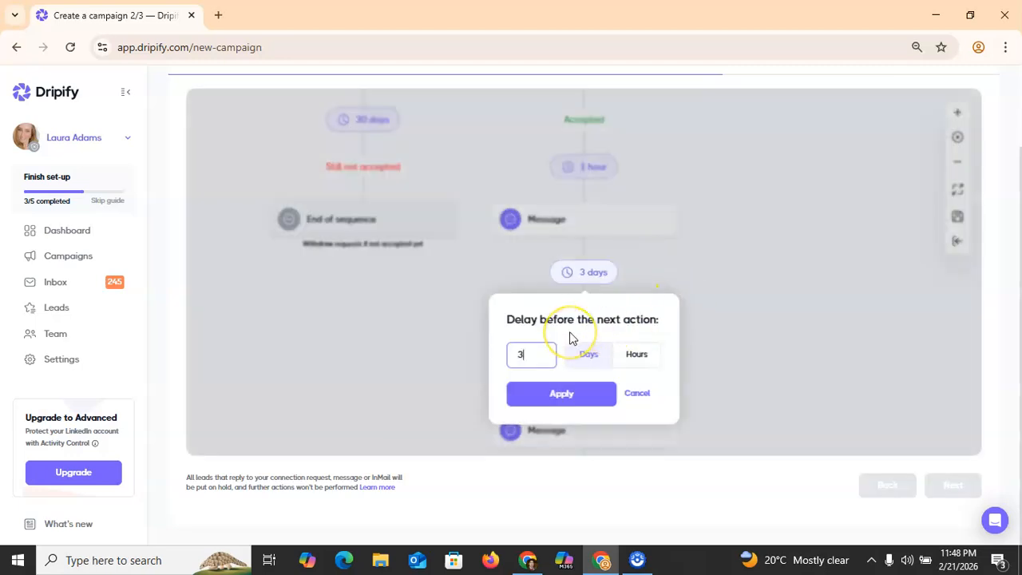
key(BackSpace)
text(2)
click(580, 395)
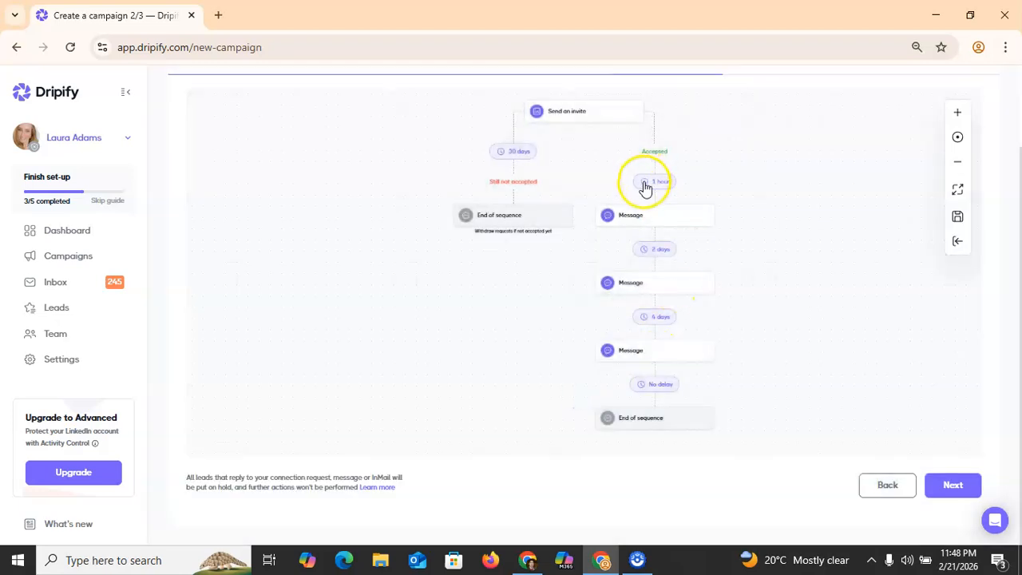
Step: Change the delay after invite acceptance from 1 hour to 2 hours and try continuing
click(646, 183)
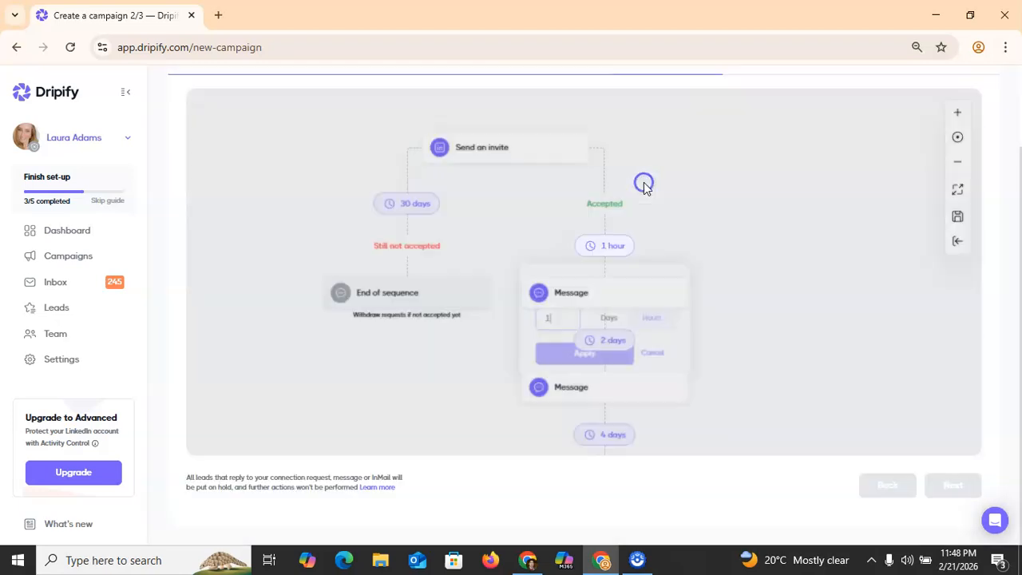
key(BackSpace)
text(2)
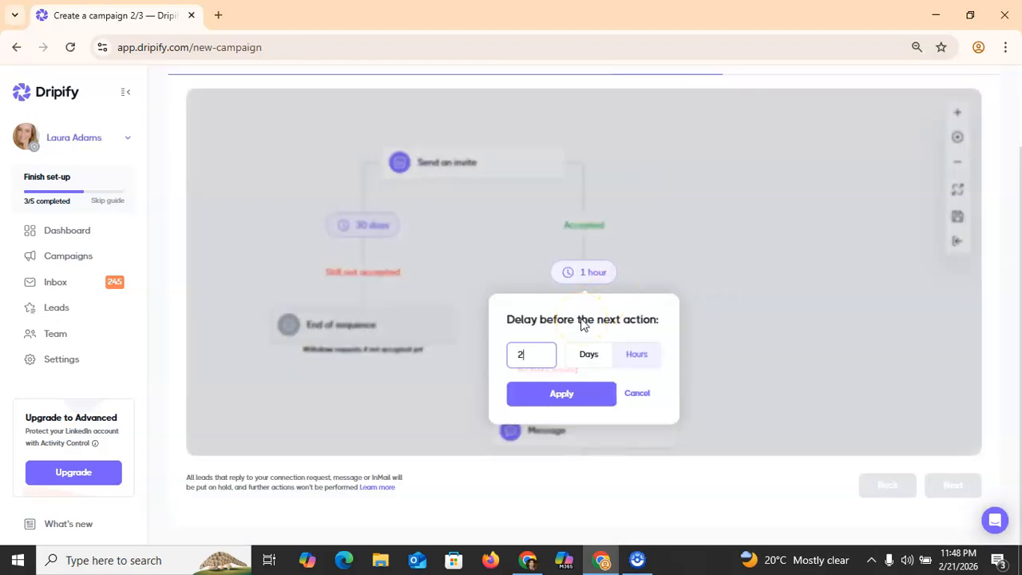
click(582, 394)
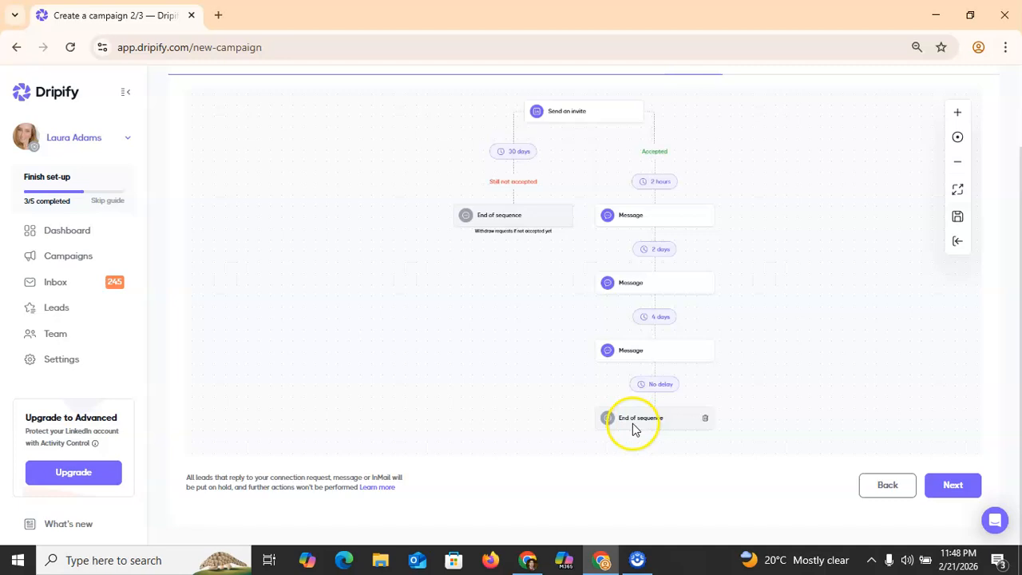
click(953, 486)
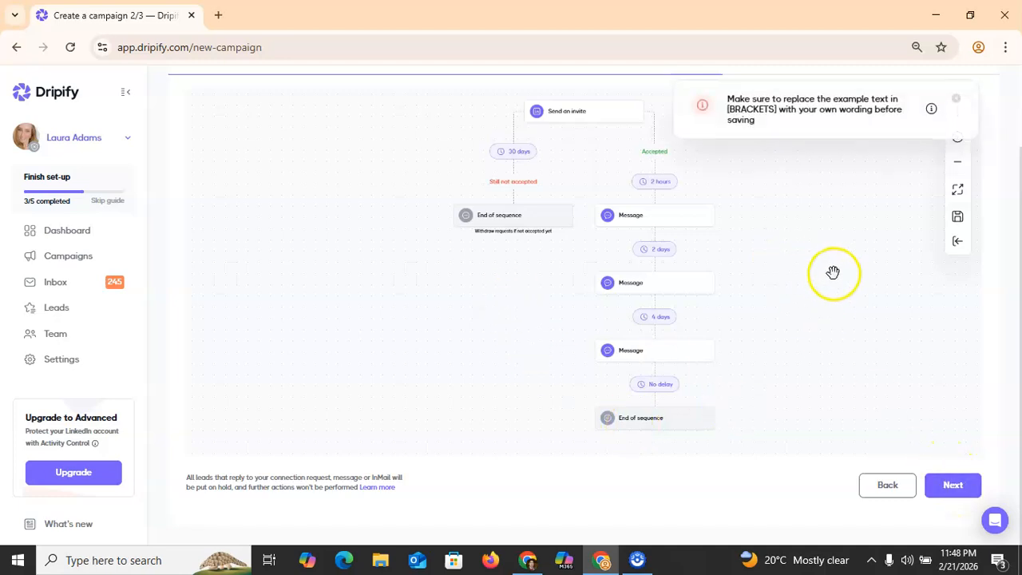
Step: Replace the invite note with 'Hello' followed by the lead's first name placeholder
scroll(829, 272, up, 1)
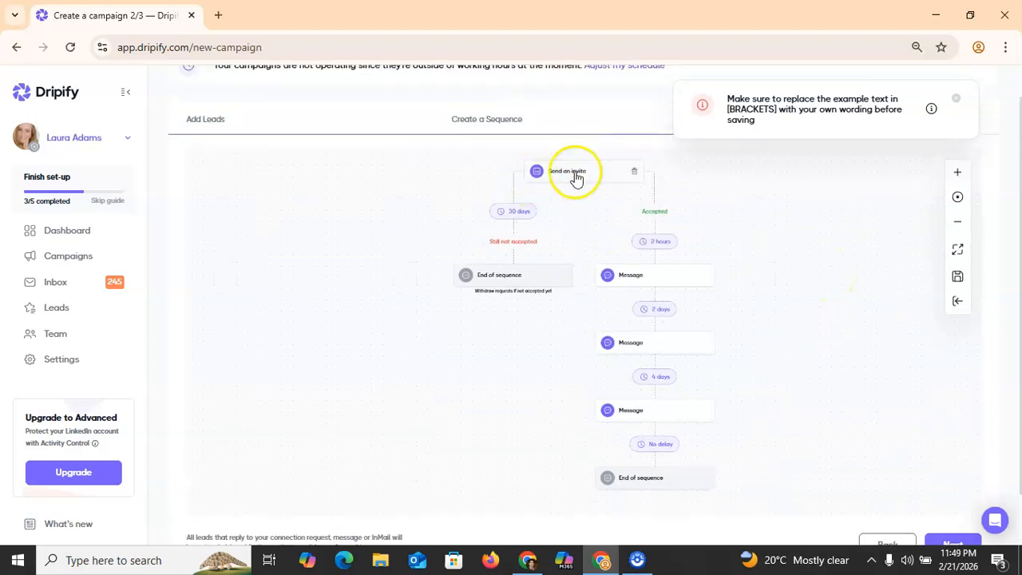
click(576, 172)
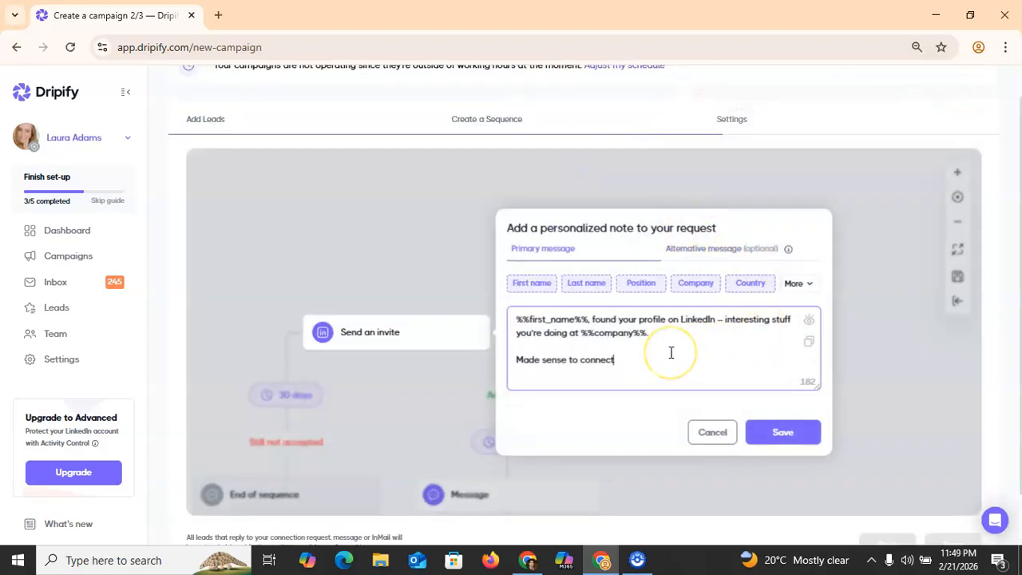
key(ctrl+a)
key(BackSpace)
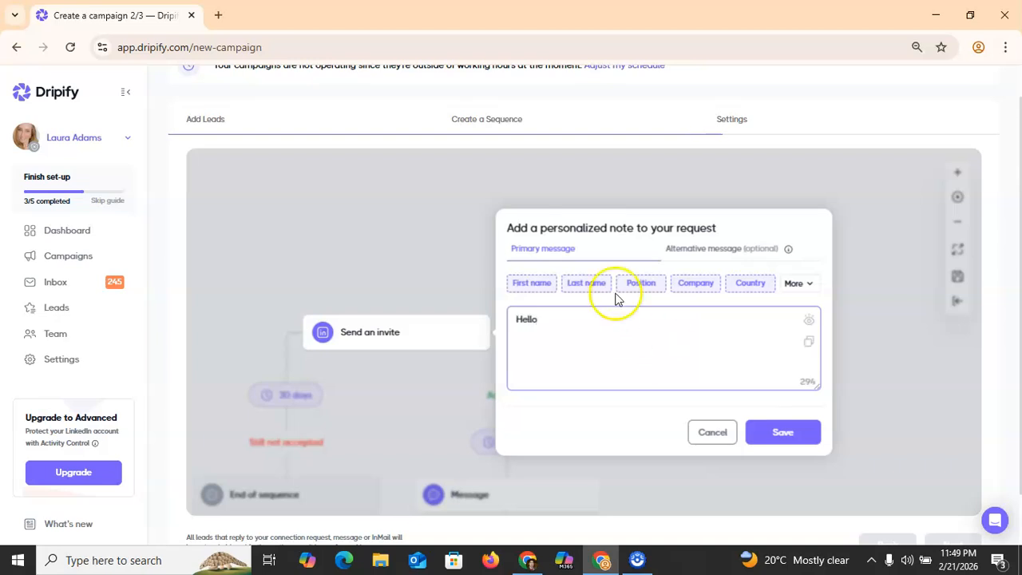
click(535, 285)
click(793, 441)
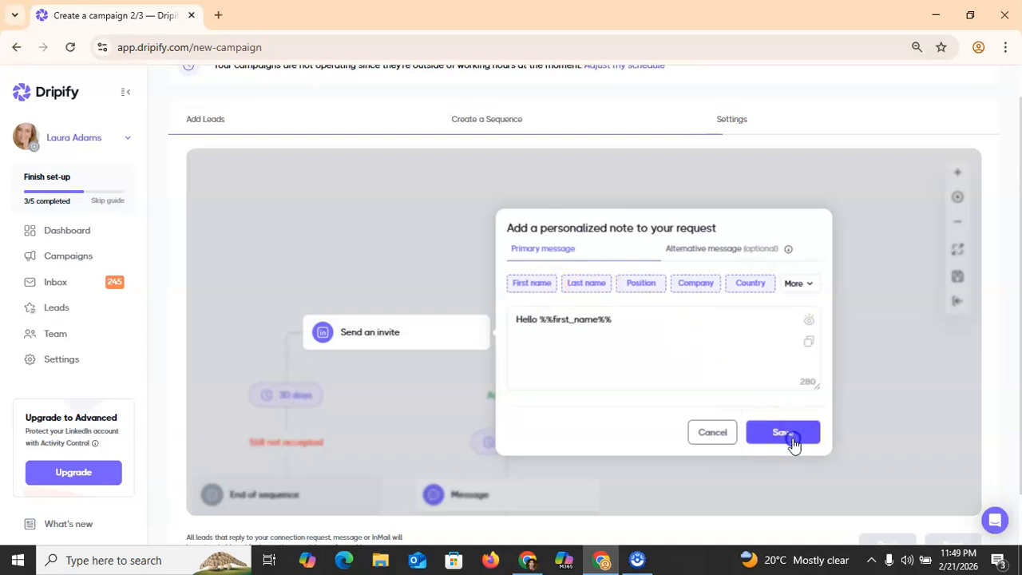
Step: Delete the [PAIN POINT] placeholder from the first follow-up message and save it
click(660, 281)
click(663, 342)
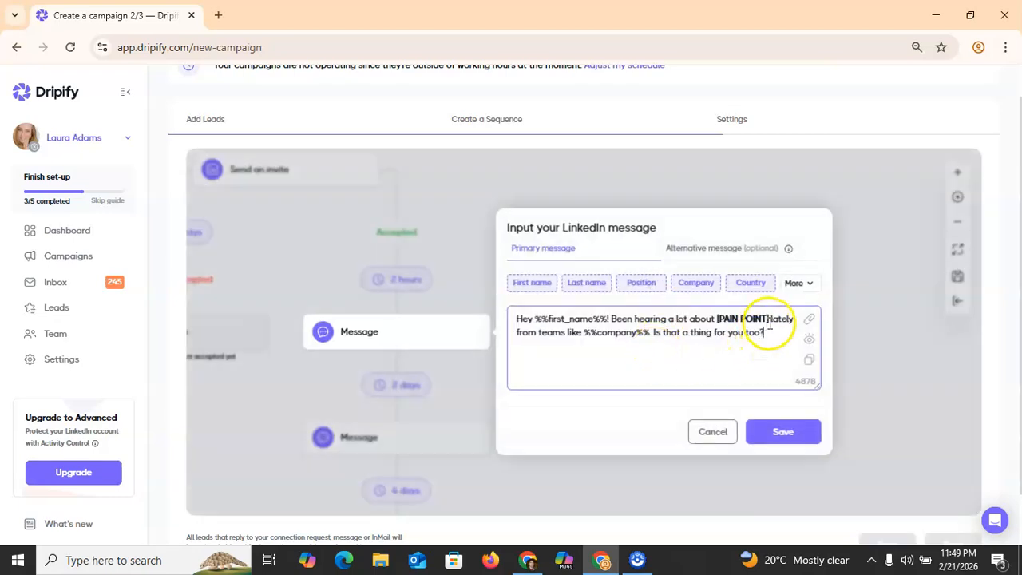
key(BackSpace)
key(BackSpace)
key(BackSpace)
key(BackSpace)
key(BackSpace)
key(BackSpace)
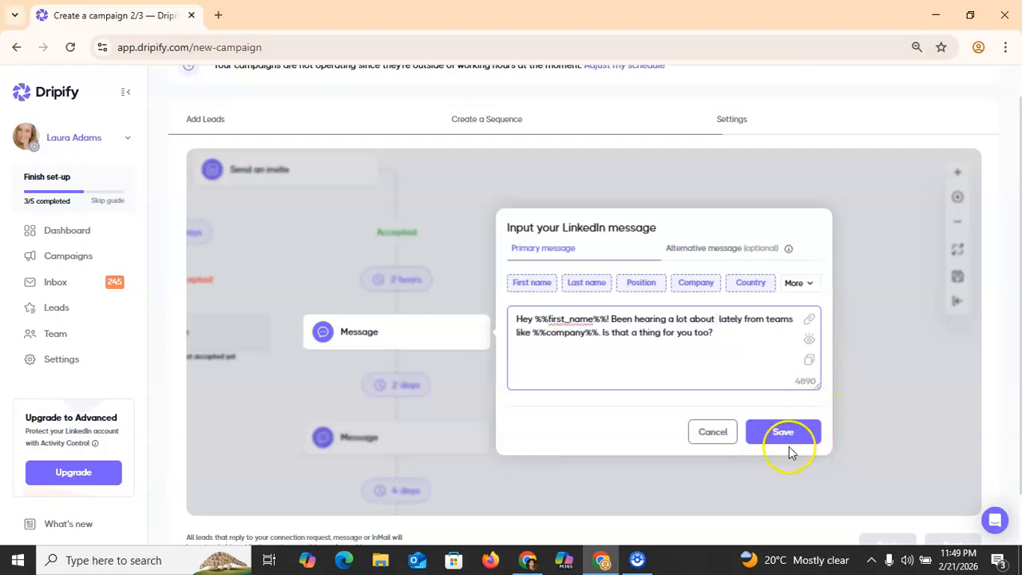
click(784, 444)
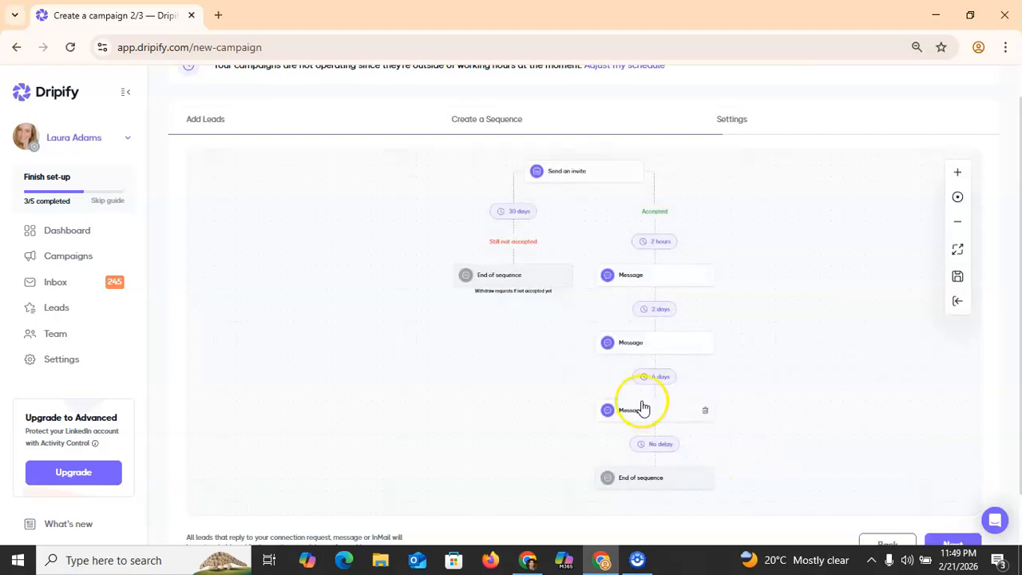
Step: Remove [ADDRESS PAIN POINT] and [FINAL RESULT] from the third message, save, and continue
click(642, 411)
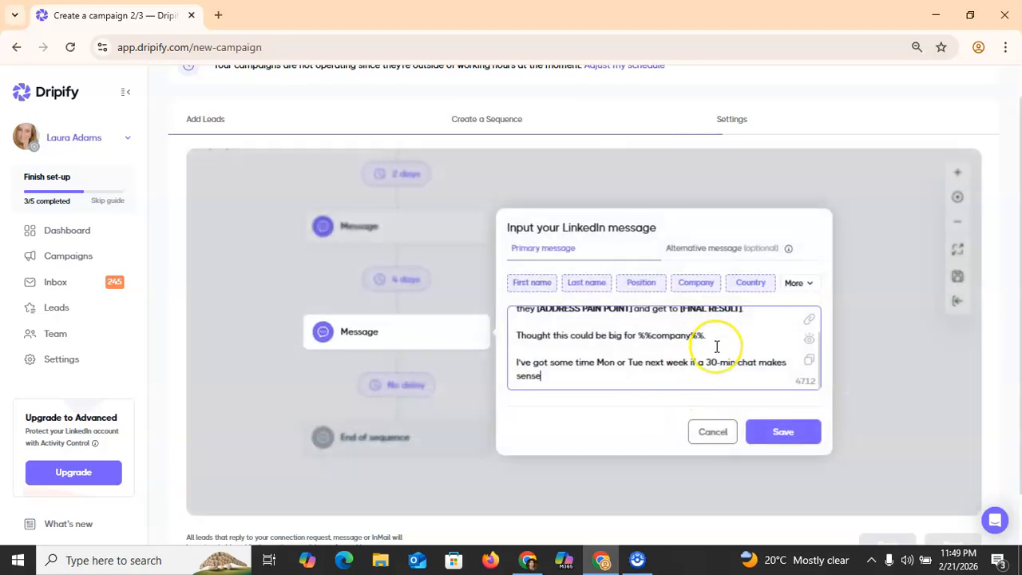
scroll(716, 346, up, 2)
click(755, 345)
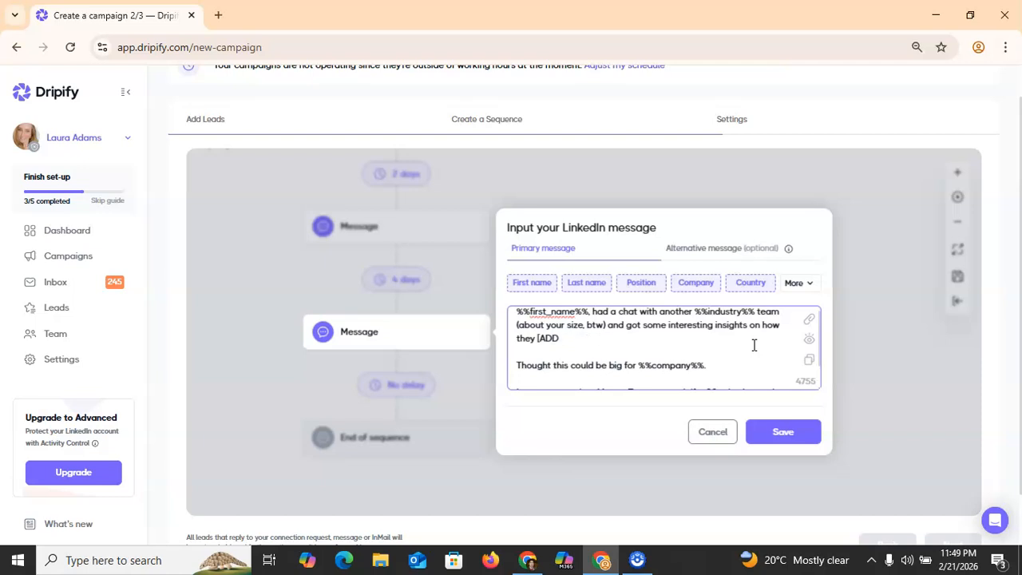
click(785, 435)
click(944, 542)
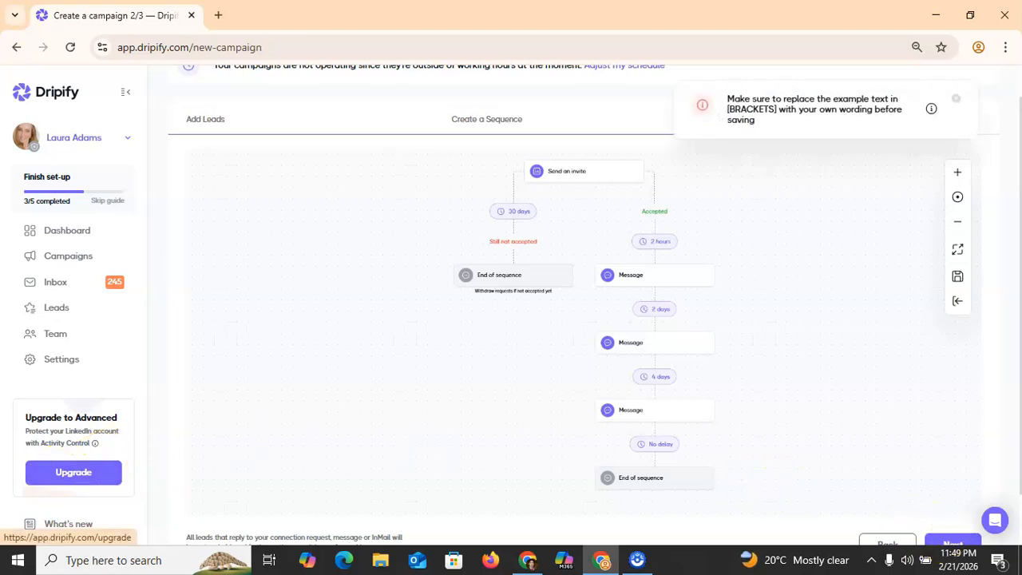
Step: Name the campaign 'testing 2', save and launch it, then go back to campaigns
click(950, 541)
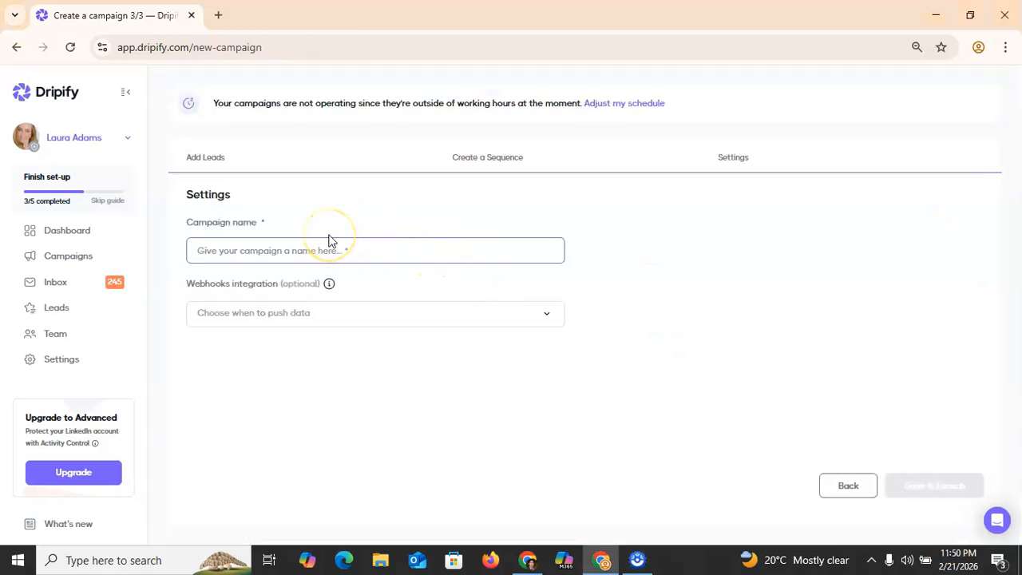
text(testing 2)
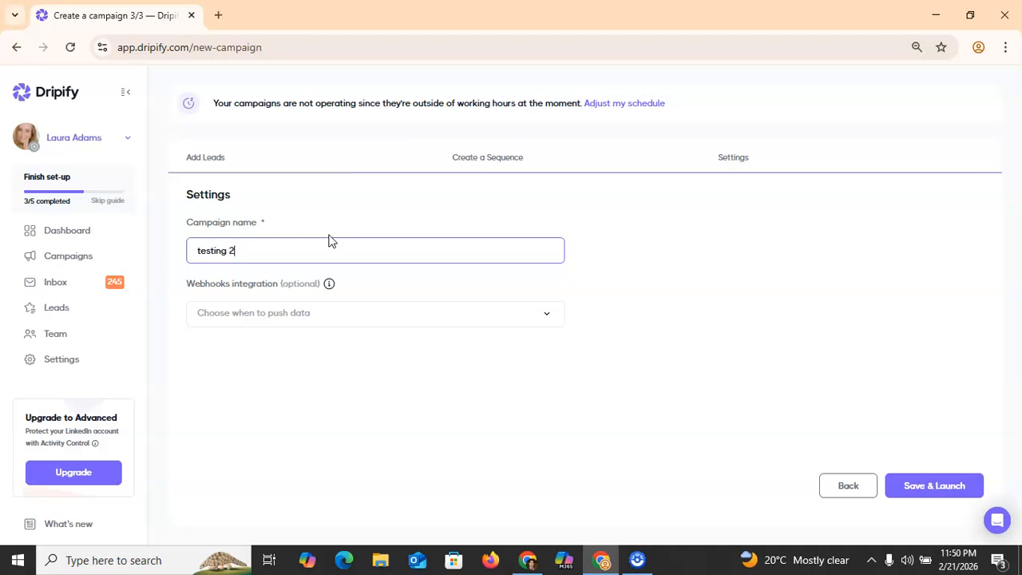
click(934, 487)
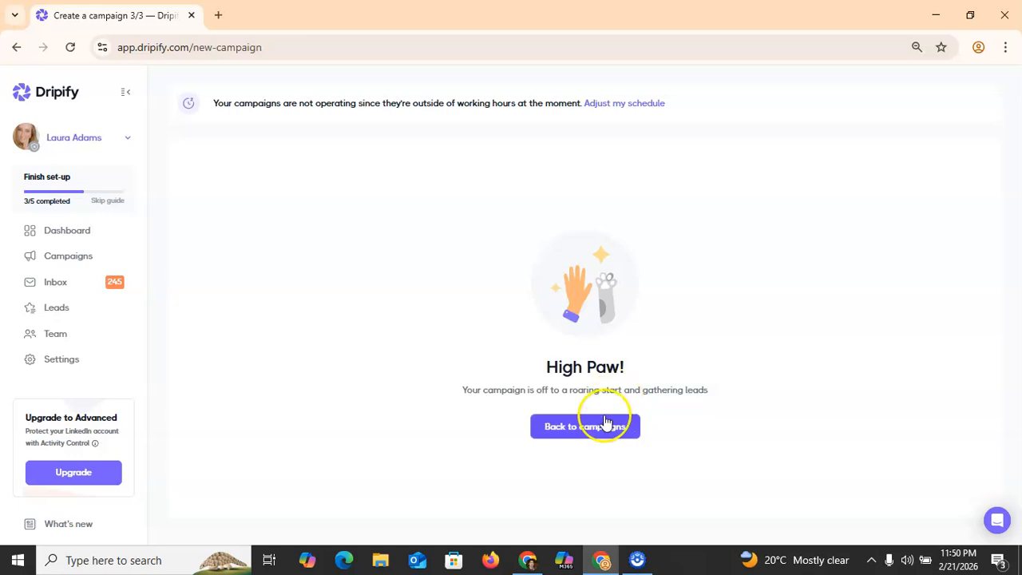
click(602, 427)
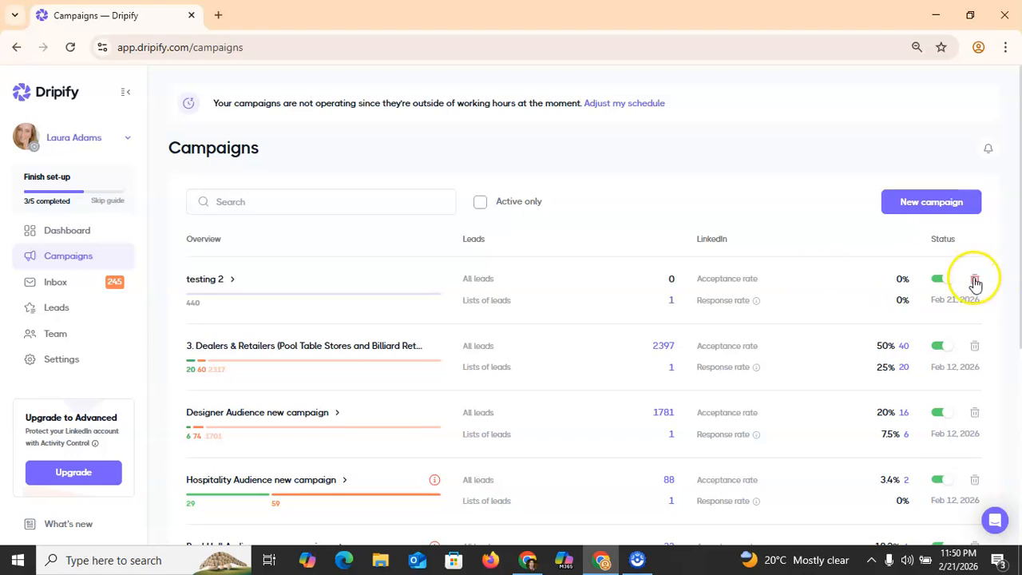
Step: Review the testing 2 sequence flow: invite, then messages after 2 hours, 2 days and 4 days
click(226, 279)
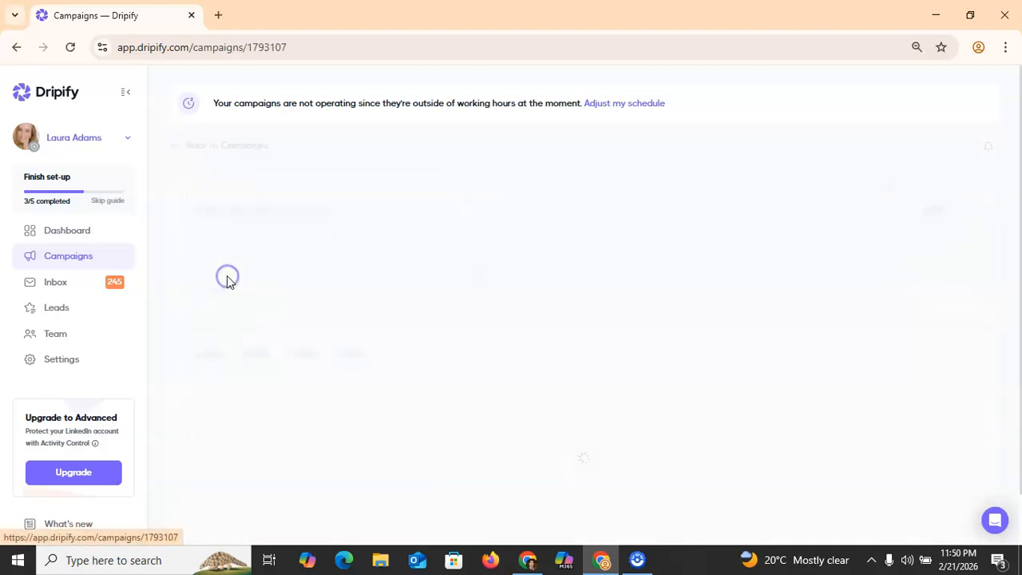
click(261, 358)
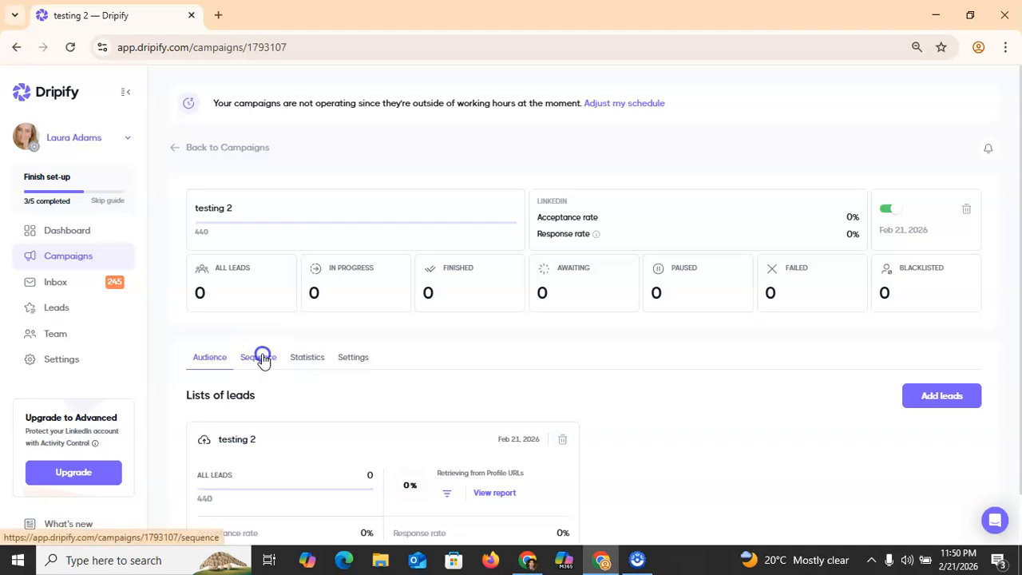
scroll(1013, 431, down, 4)
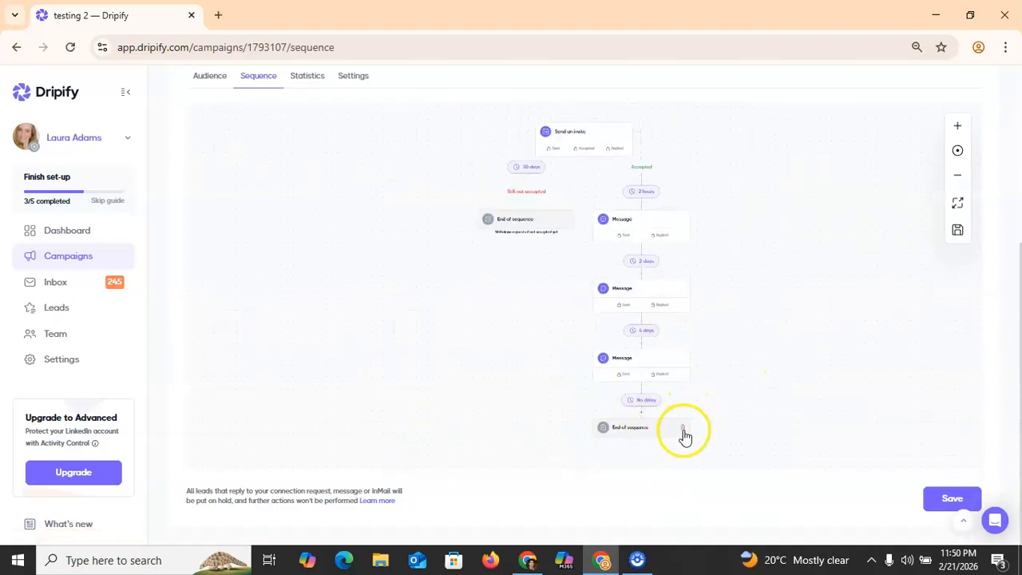
click(683, 431)
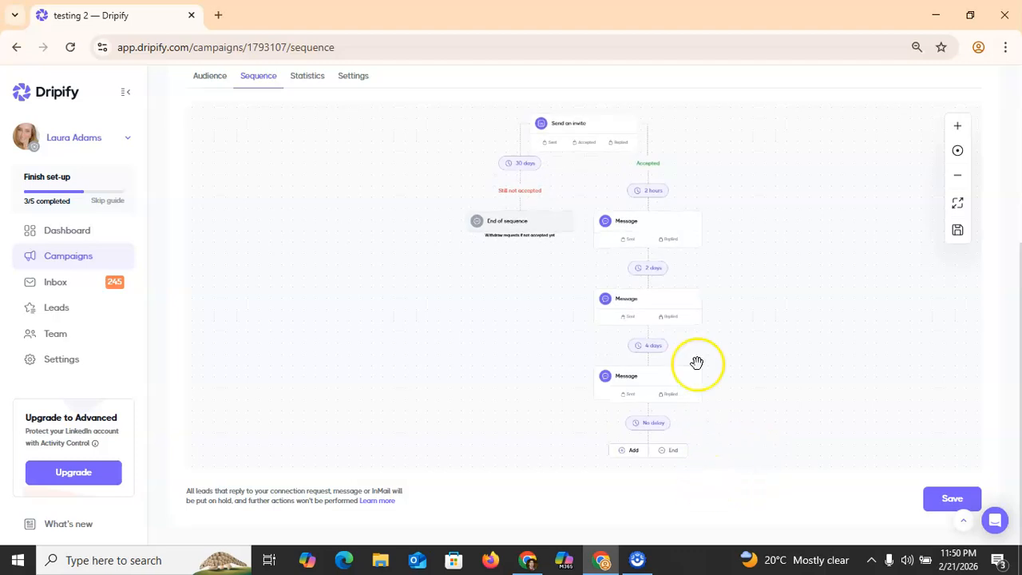
scroll(707, 270, up, 5)
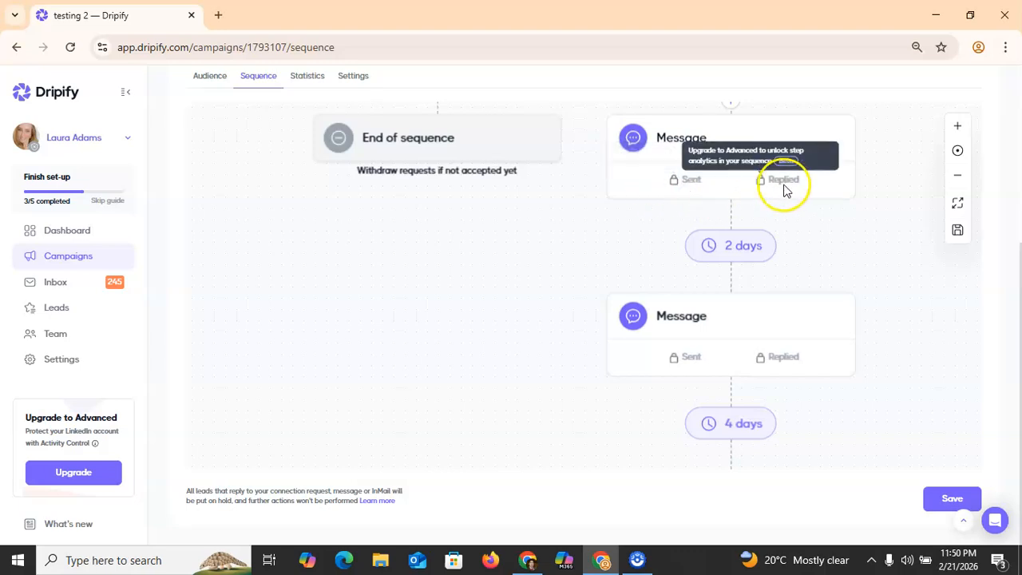
scroll(752, 371, down, 5)
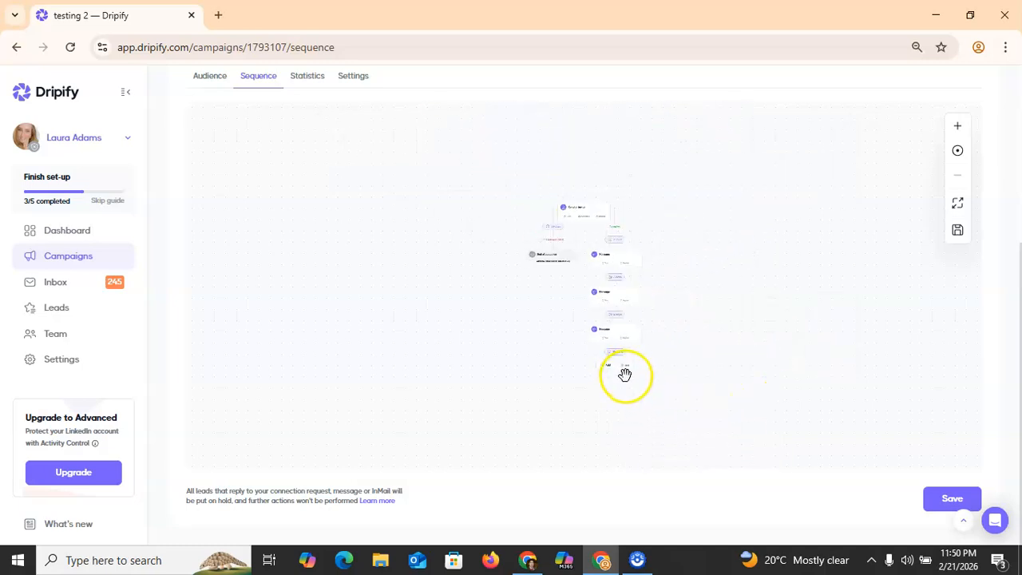
scroll(624, 374, up, 5)
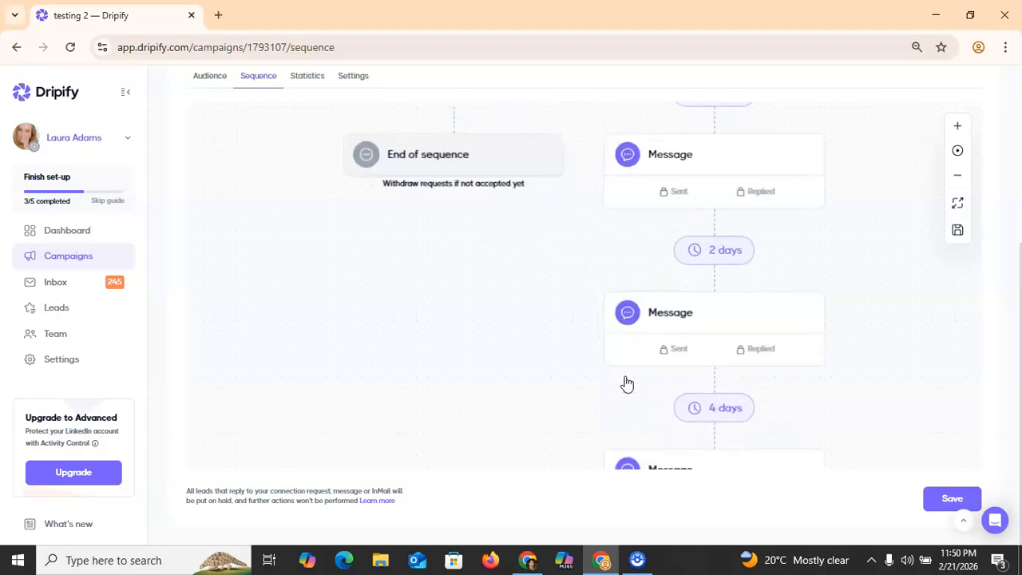
scroll(625, 384, down, 2)
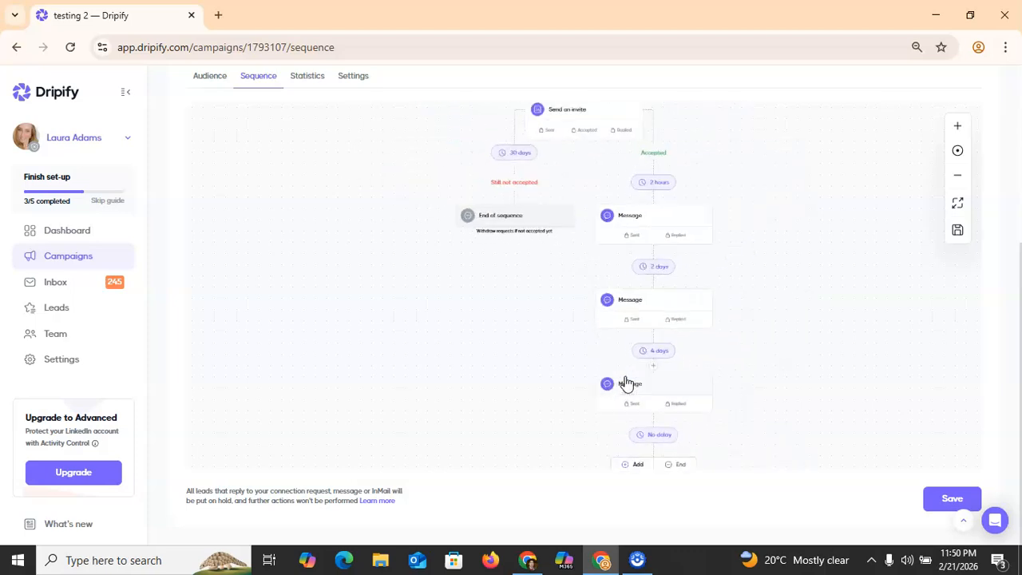